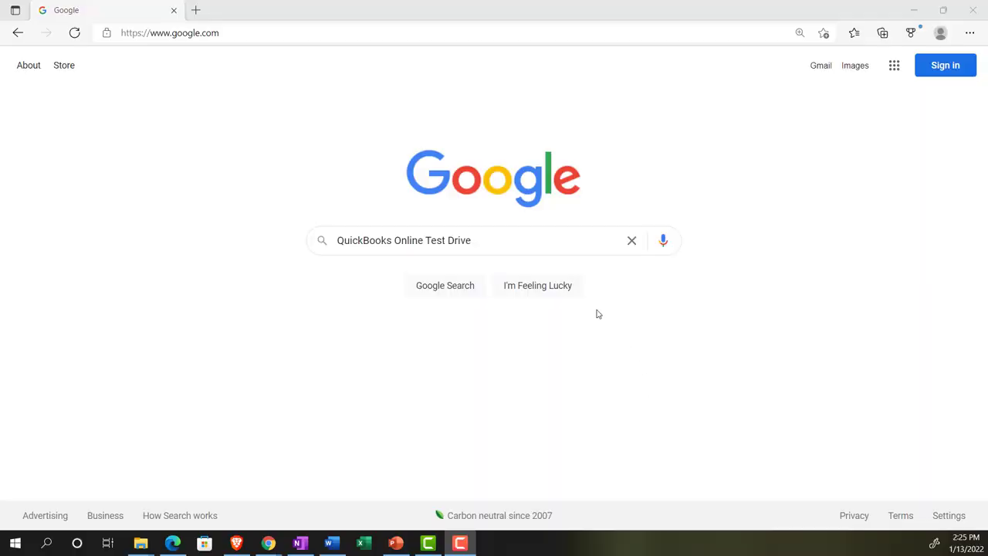
# Search Google for 'QuickBooks Online Test Drive' and scroll through the results
pyautogui.click(521, 242)
pyautogui.press('Return')
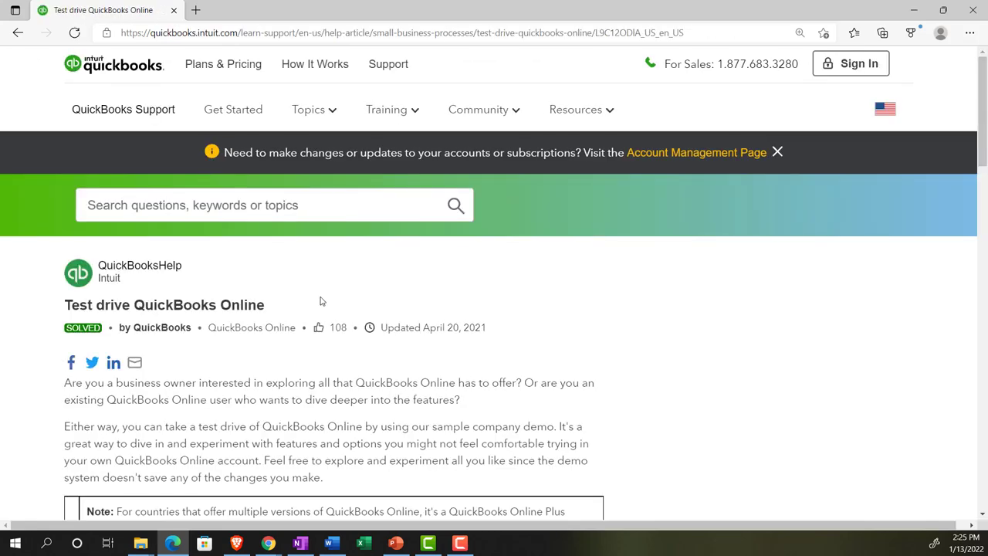
pyautogui.scroll(-3, 321, 301)
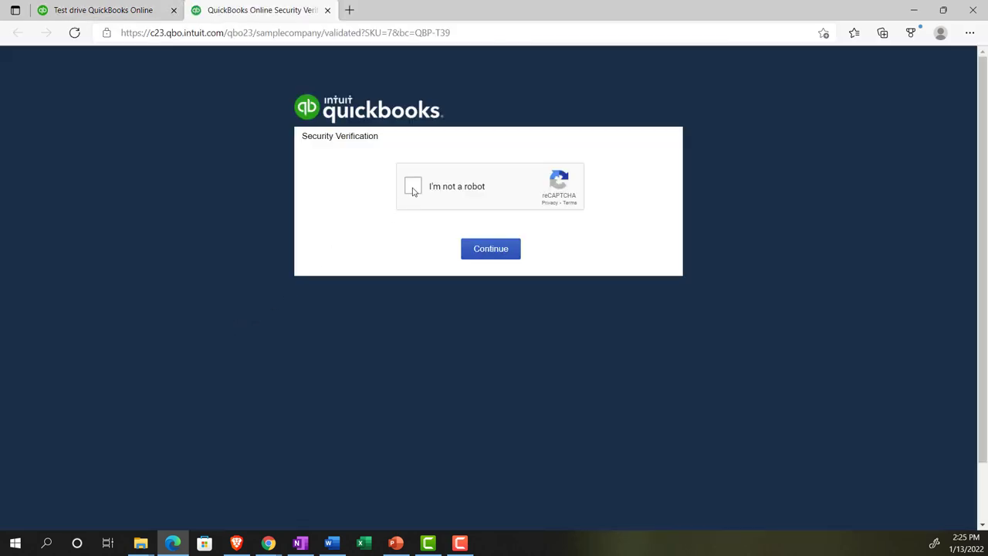
# Pass the 'I'm not a robot' check, zoom the page in, and bring up the other browser window
pyautogui.click(413, 188)
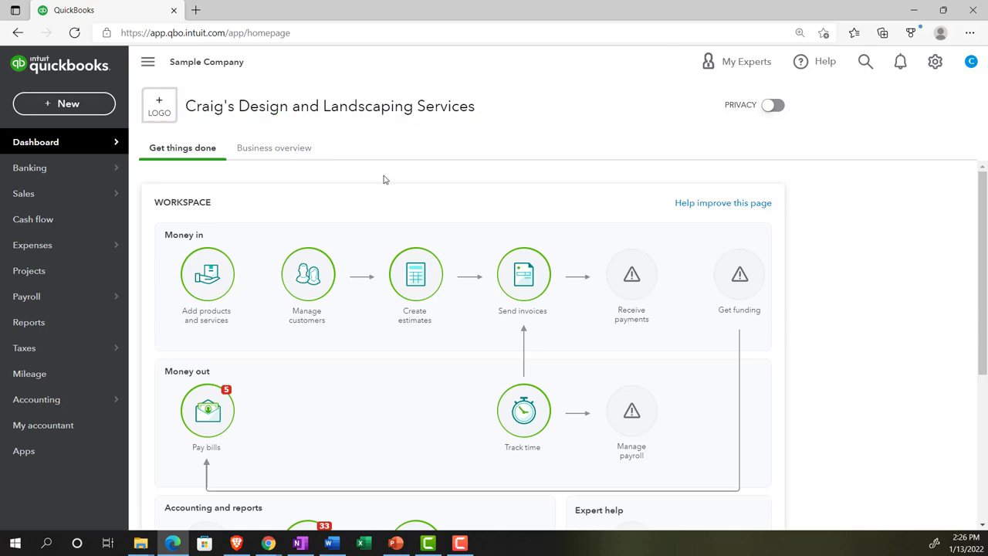
pyautogui.hotkey('ctrl', '+')
pyautogui.hotkey('ctrl', '+')
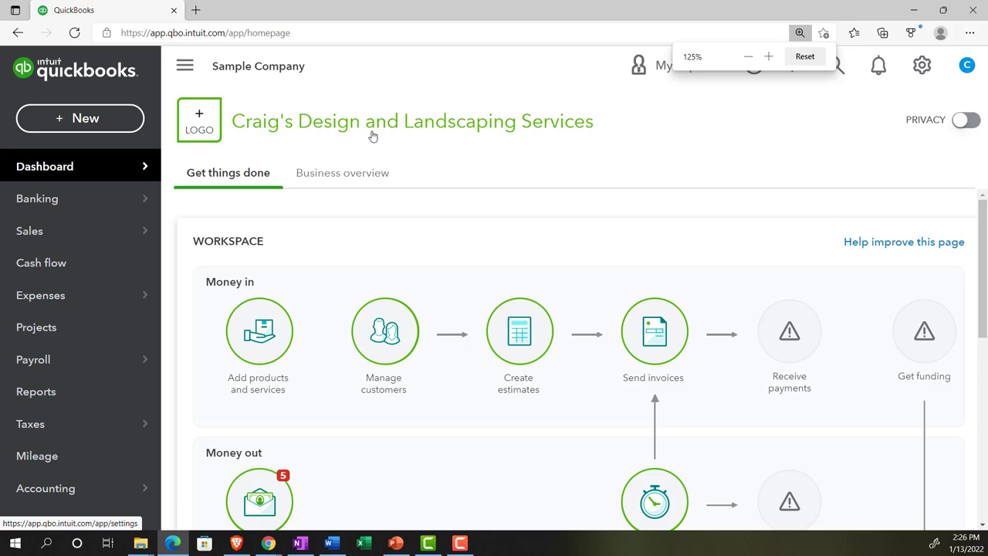
pyautogui.click(269, 543)
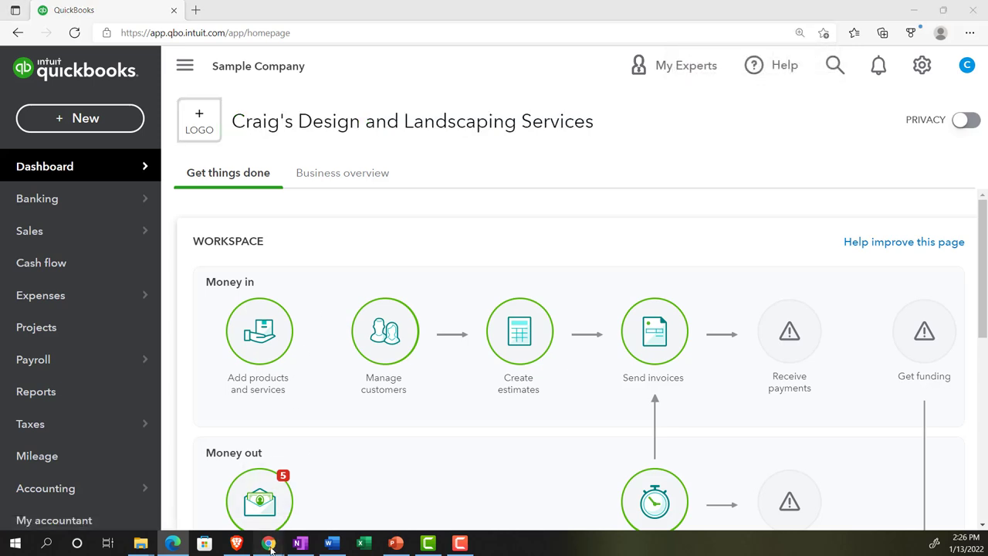
pyautogui.click(293, 517)
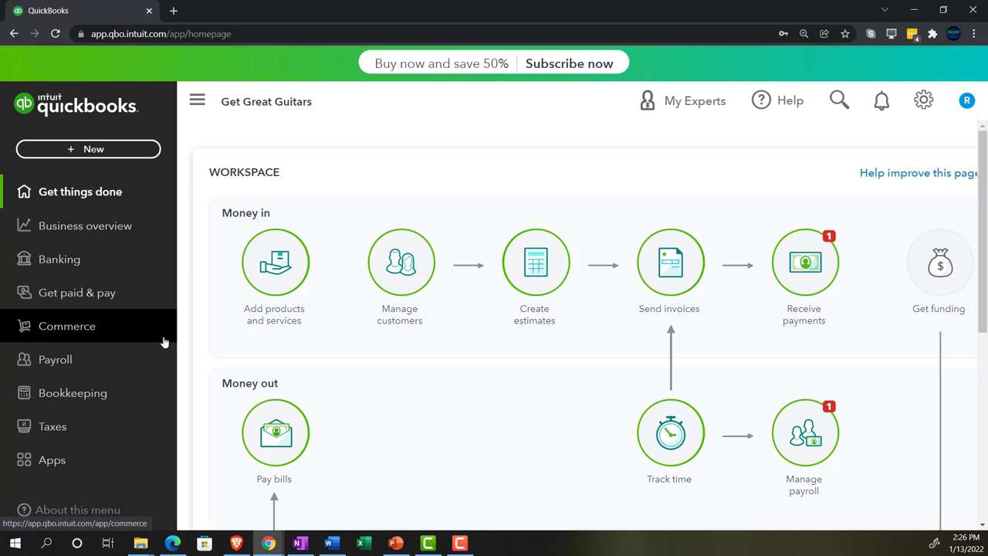
pyautogui.click(173, 543)
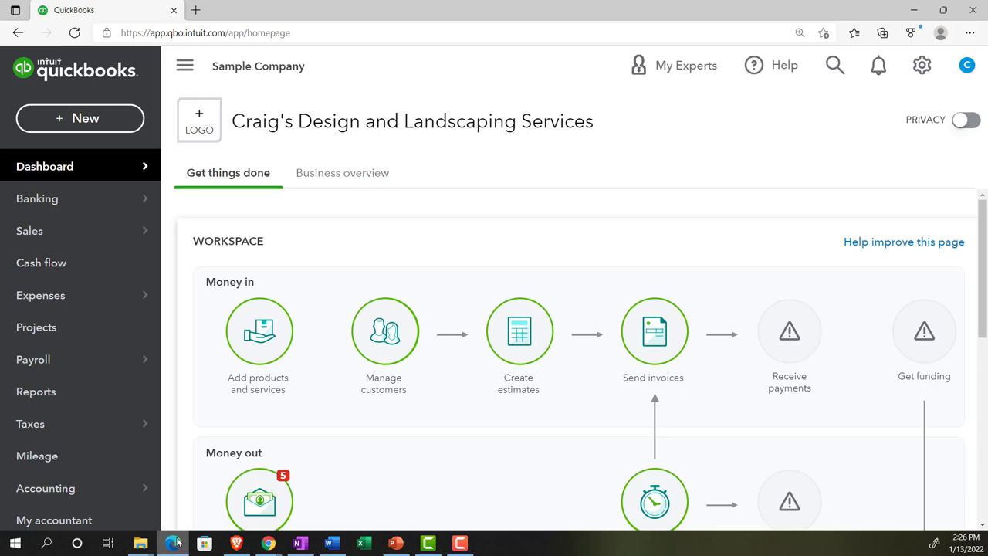
# Duplicate the QuickBooks tab, then return to the first tab to duplicate it again
pyautogui.rightClick(135, 14)
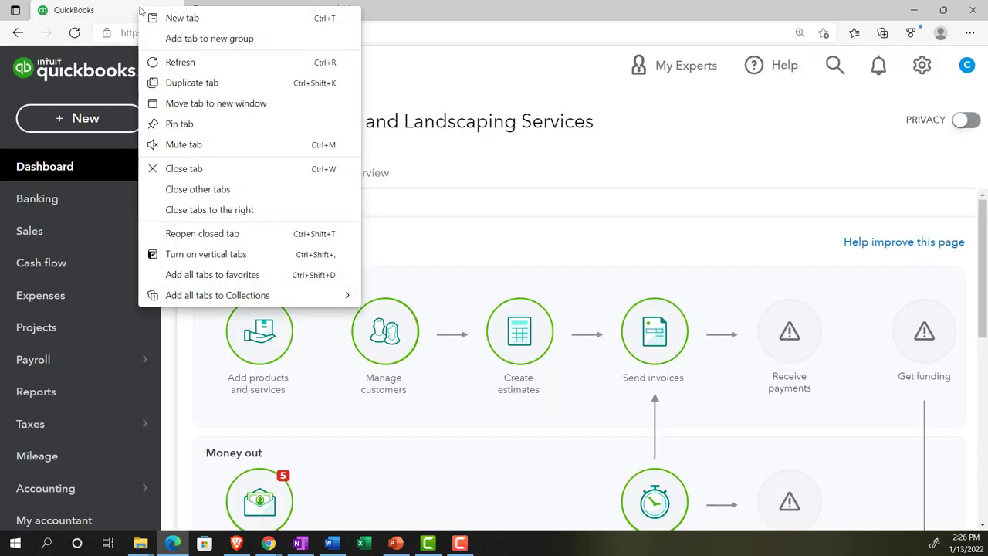
pyautogui.click(168, 83)
pyautogui.click(133, 13)
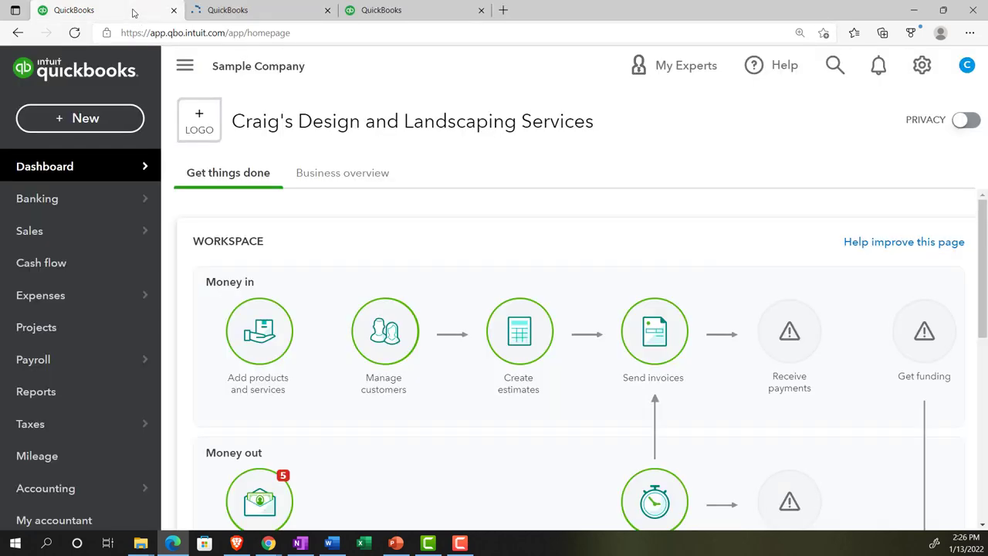
pyautogui.rightClick(134, 12)
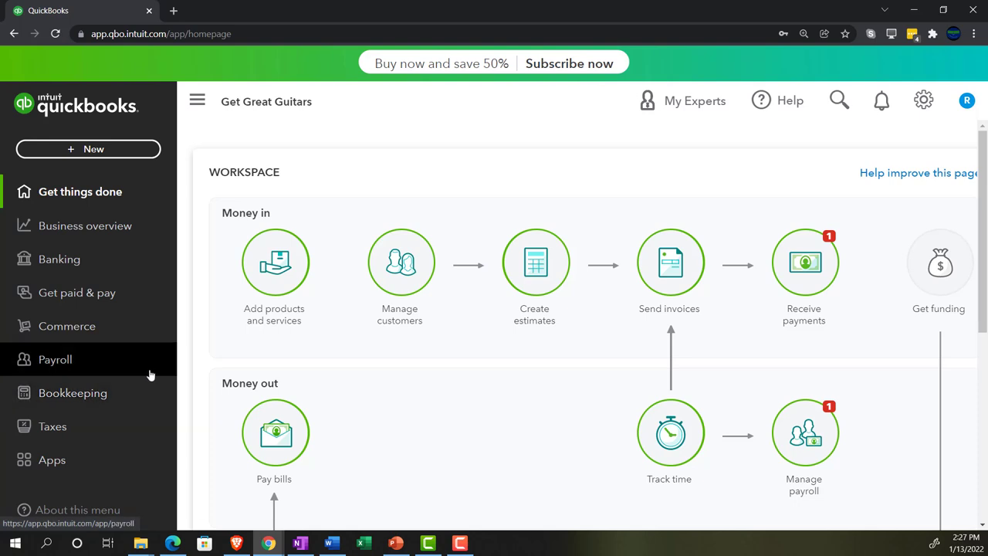
# Check the Get Great Guitars reports in the Chrome window, then return to the sample company window
pyautogui.click(99, 236)
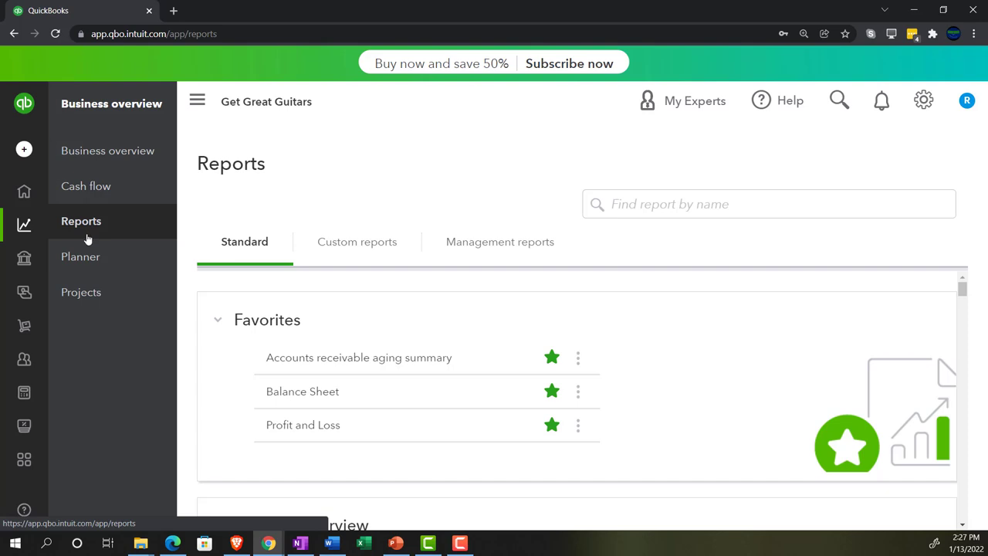
pyautogui.click(174, 544)
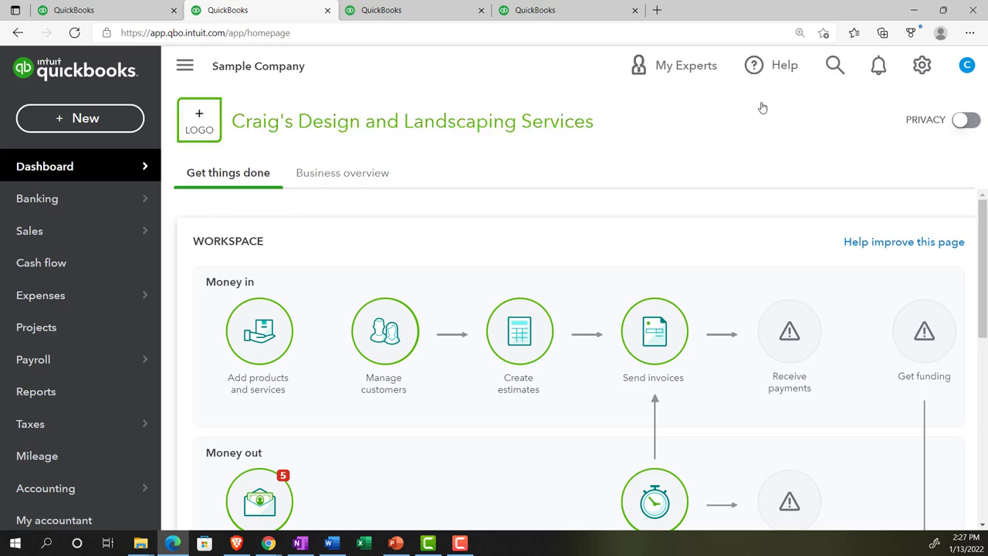
# Open the Balance Sheet report from the Reports list
pyautogui.click(922, 65)
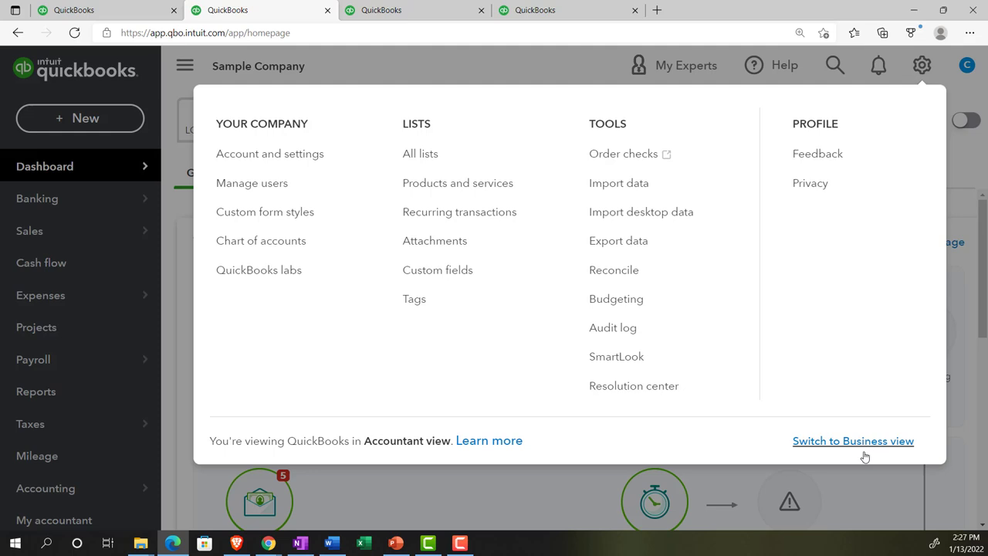
pyautogui.click(476, 71)
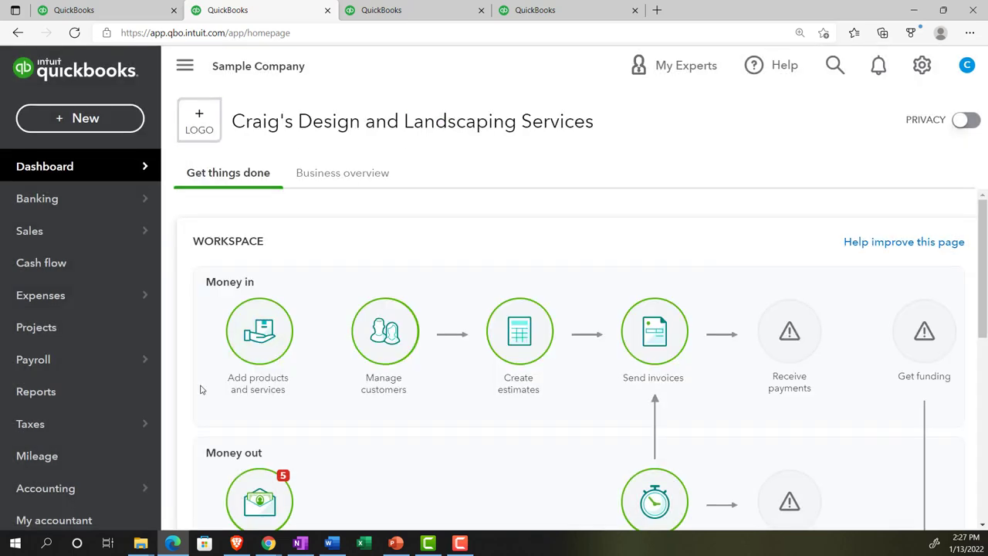
pyautogui.click(73, 399)
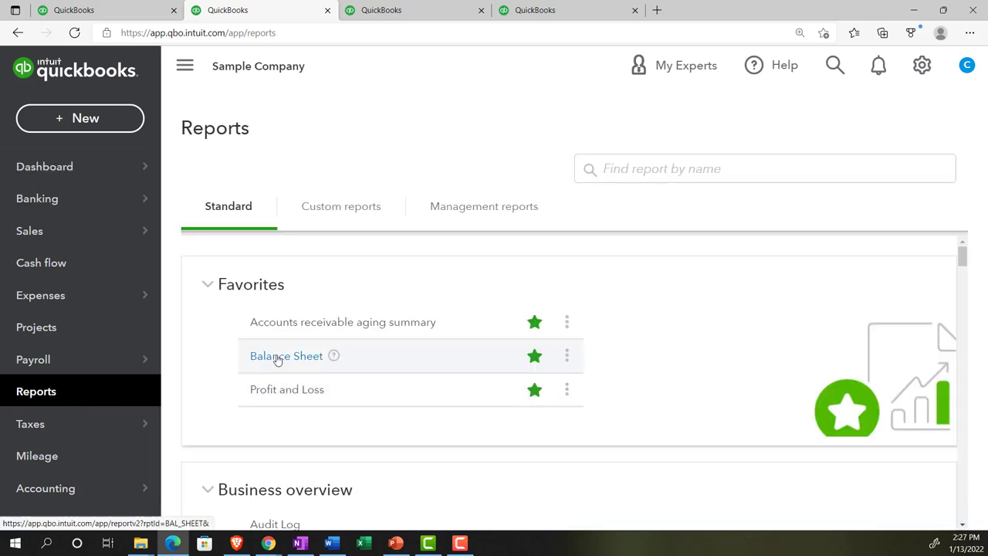
pyautogui.click(282, 357)
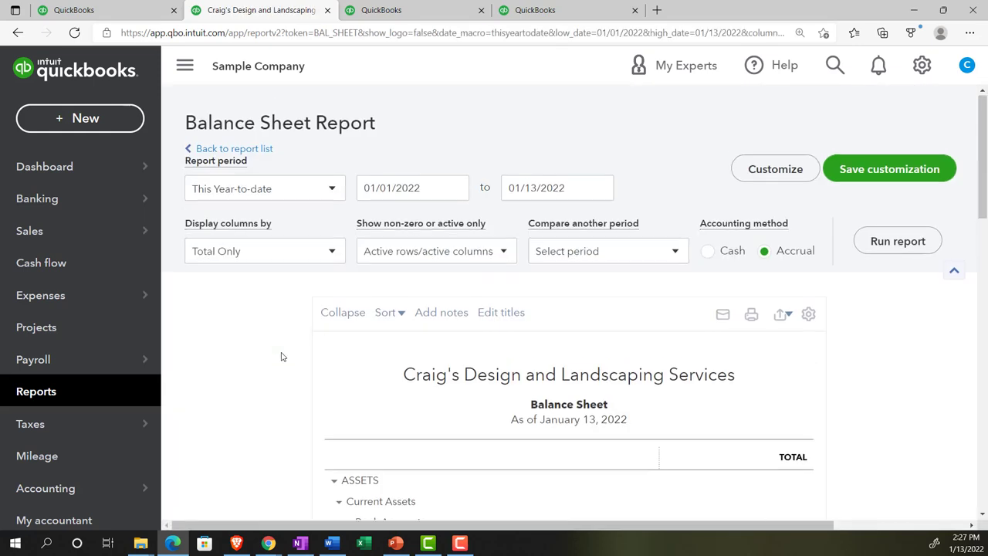
# Run the Balance Sheet for 01/01/2021 to 12/31/2021 with the sidebar collapsed, then go to the third tab
pyautogui.click(426, 192)
pyautogui.write('01/01/2021')
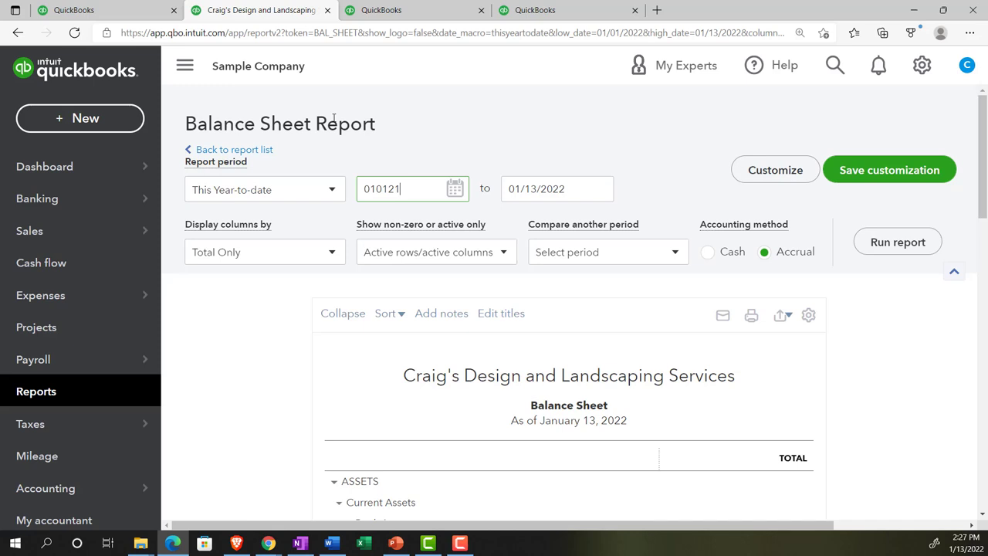
pyautogui.press('Tab')
pyautogui.write('123121')
pyautogui.press('Tab')
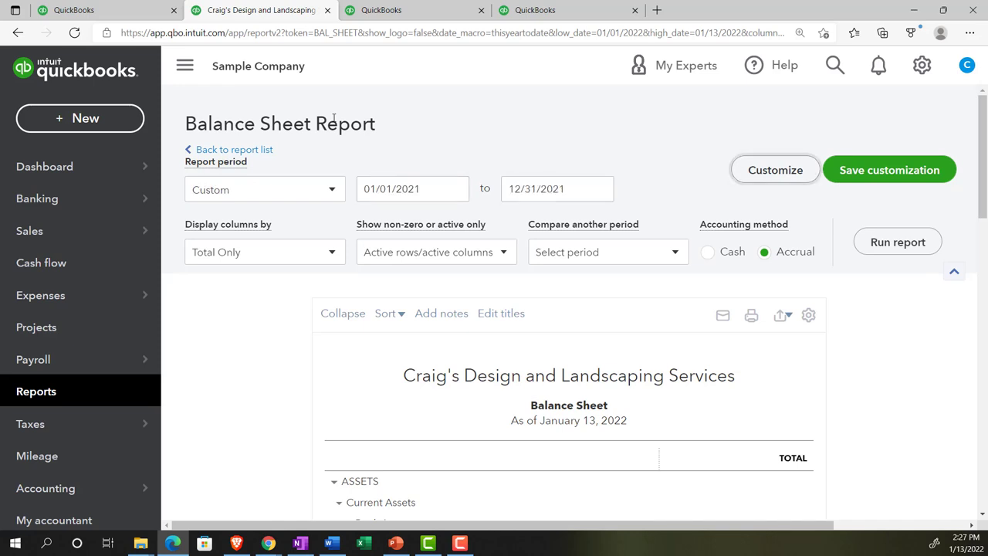
pyautogui.click(863, 242)
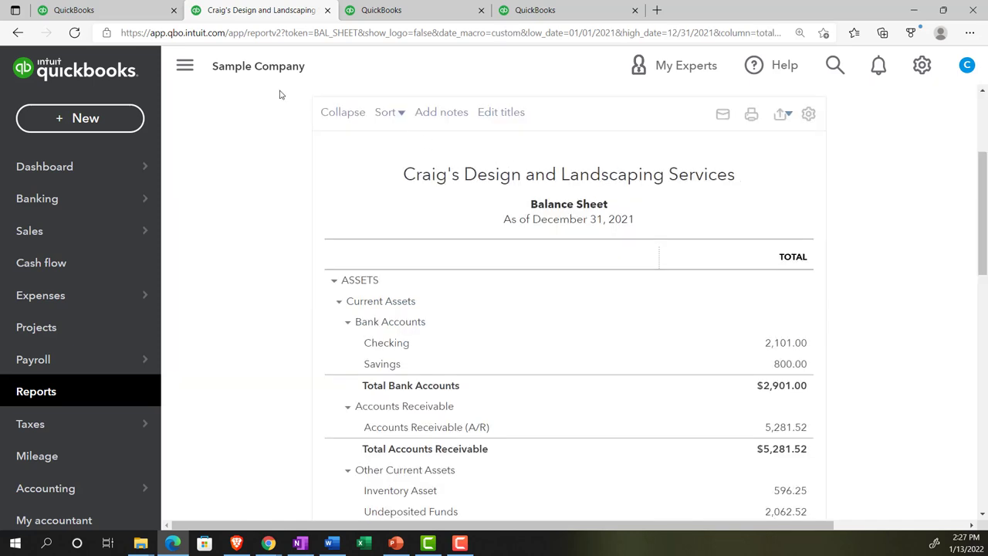
pyautogui.click(185, 65)
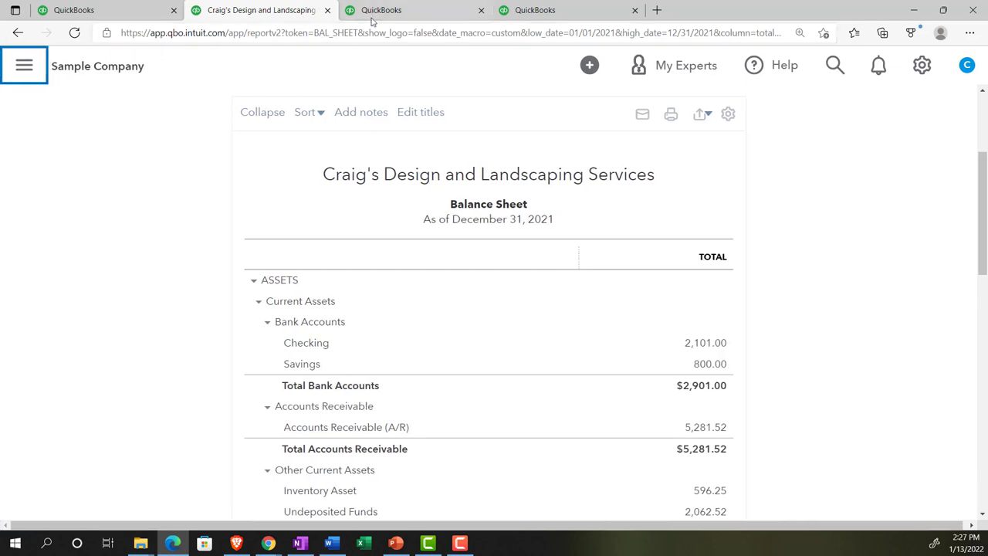
pyautogui.click(379, 12)
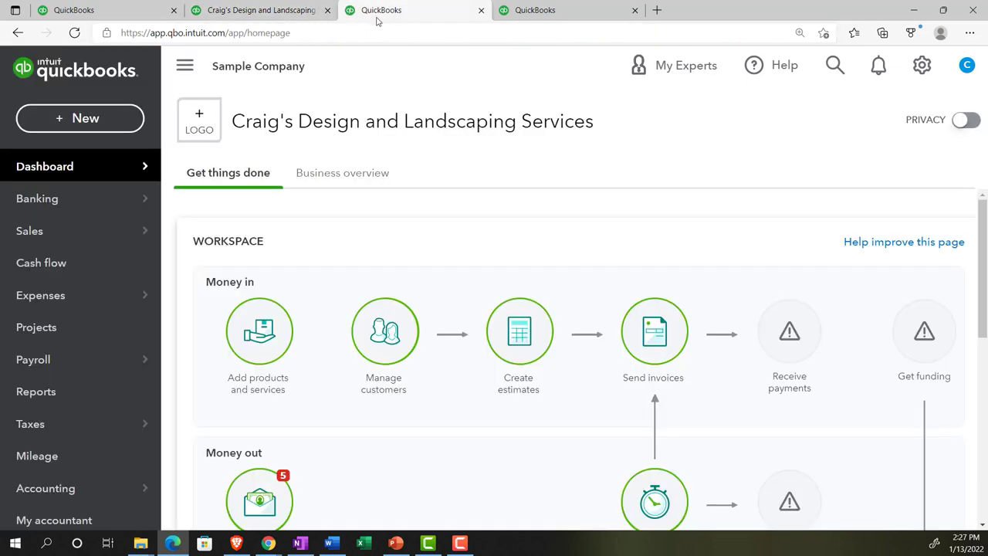
# Run the Profit and Loss report for 01/01/2021 to 12/31/2021, then go to the fourth tab
pyautogui.click(74, 394)
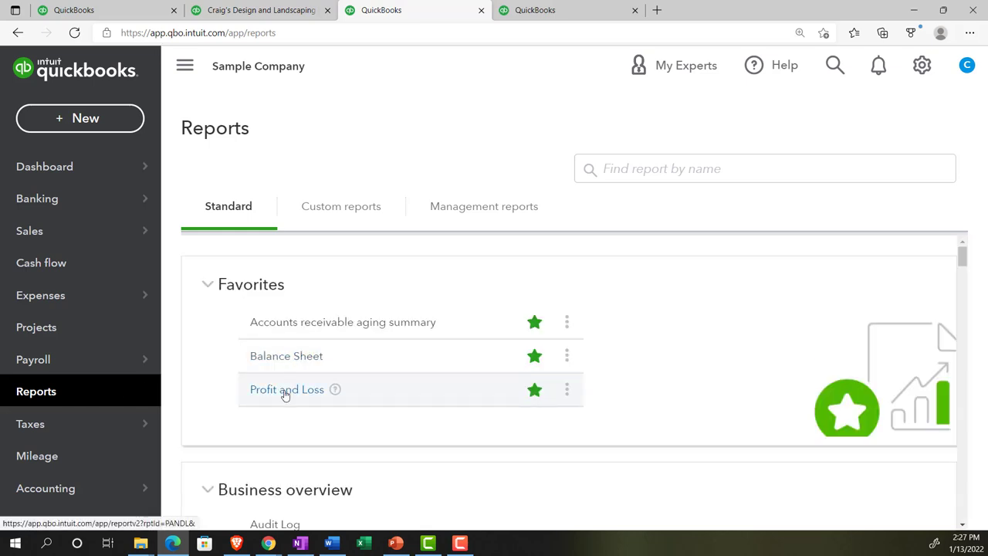
pyautogui.click(284, 392)
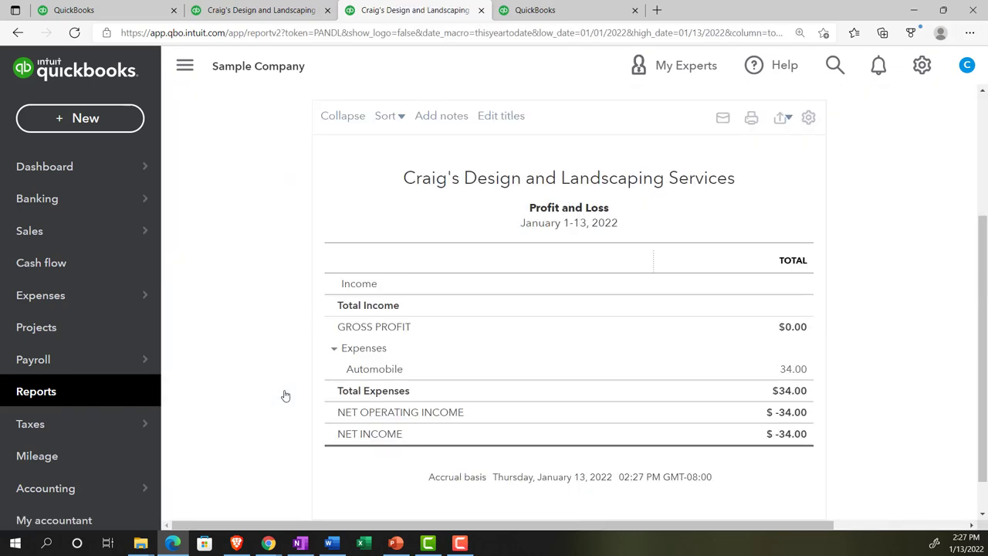
pyautogui.click(426, 192)
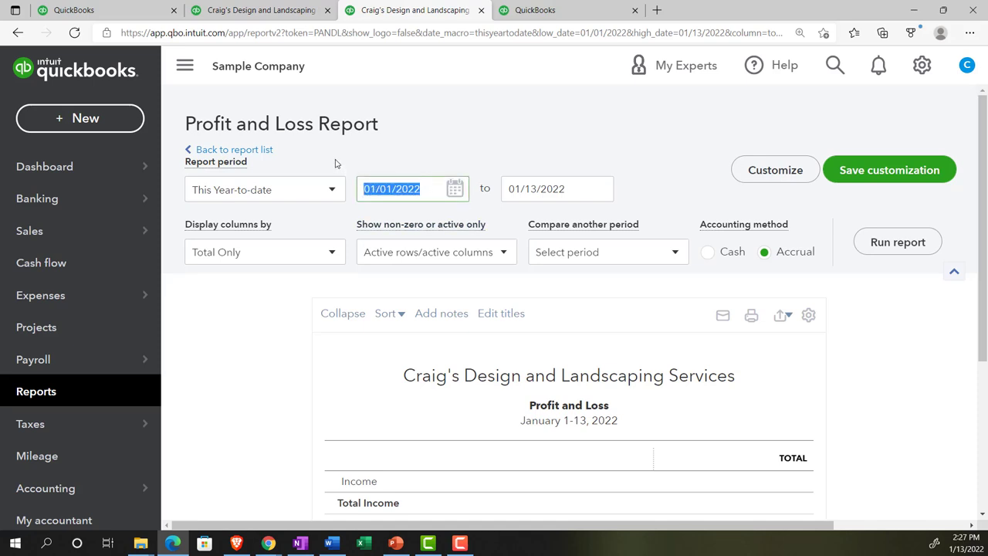
pyautogui.write('0')
pyautogui.write('1/01/2021')
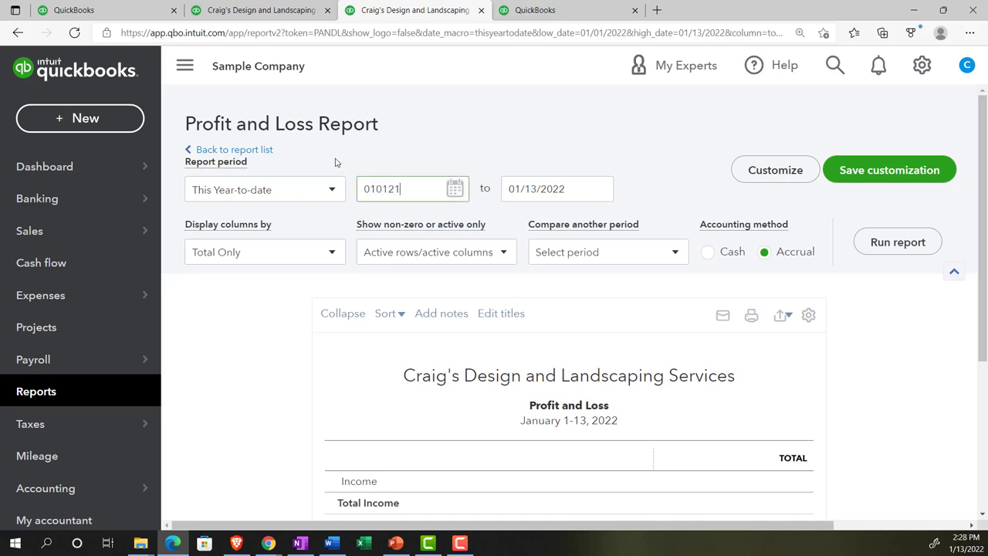
pyautogui.press('Tab')
pyautogui.write('123121')
pyautogui.press('Tab')
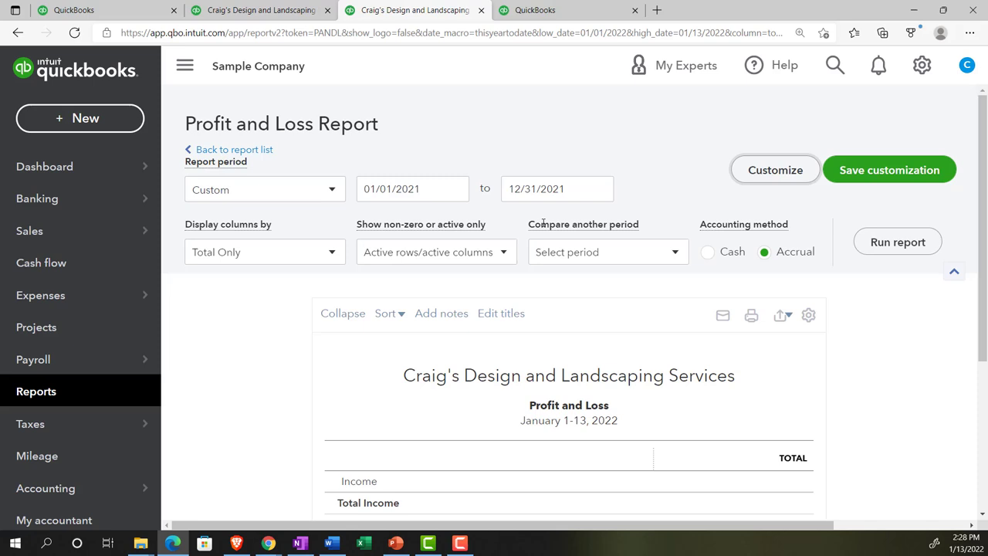
pyautogui.click(867, 243)
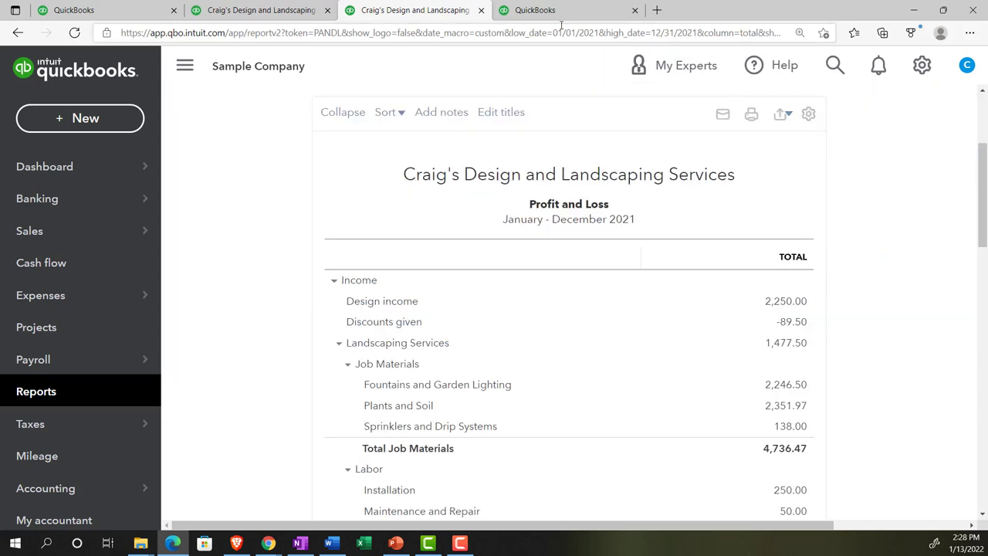
pyautogui.click(549, 11)
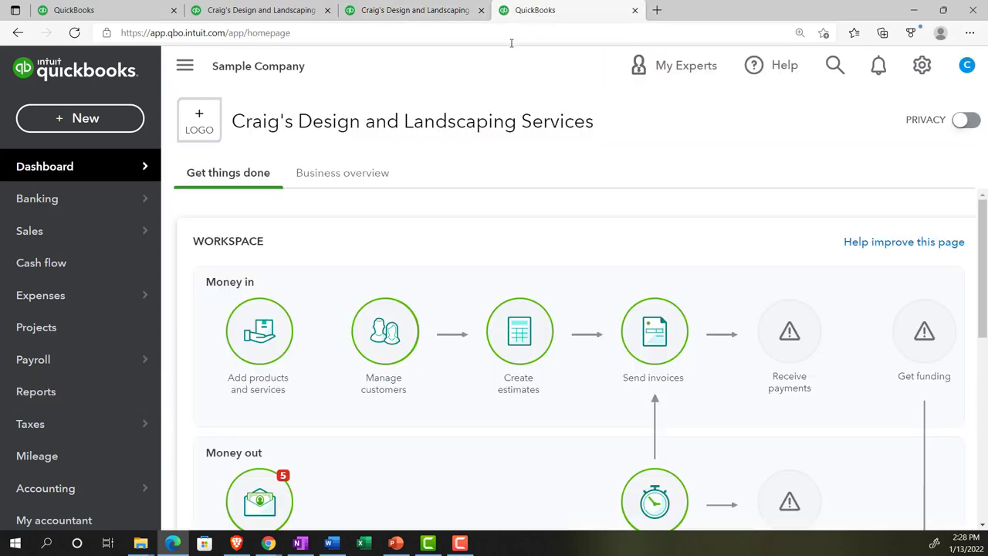
# Find the Trial Balance report by searching the reports for 'Trial'
pyautogui.click(75, 392)
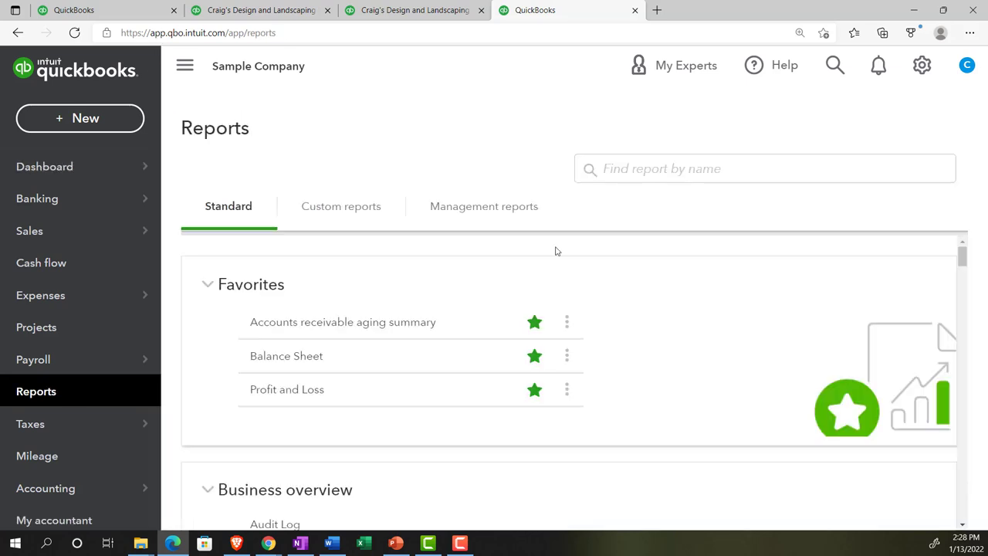
pyautogui.click(676, 176)
pyautogui.write('Trial')
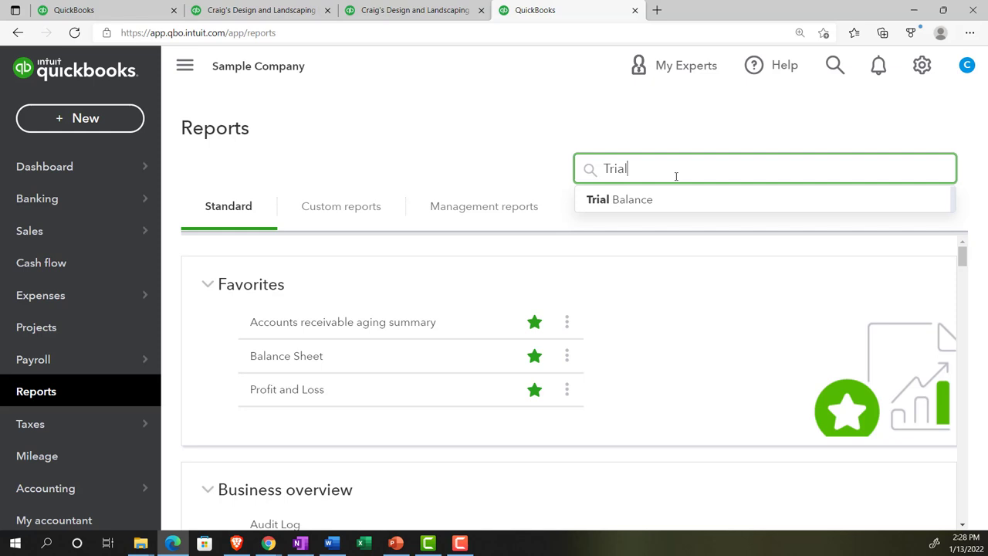
pyautogui.press('Return')
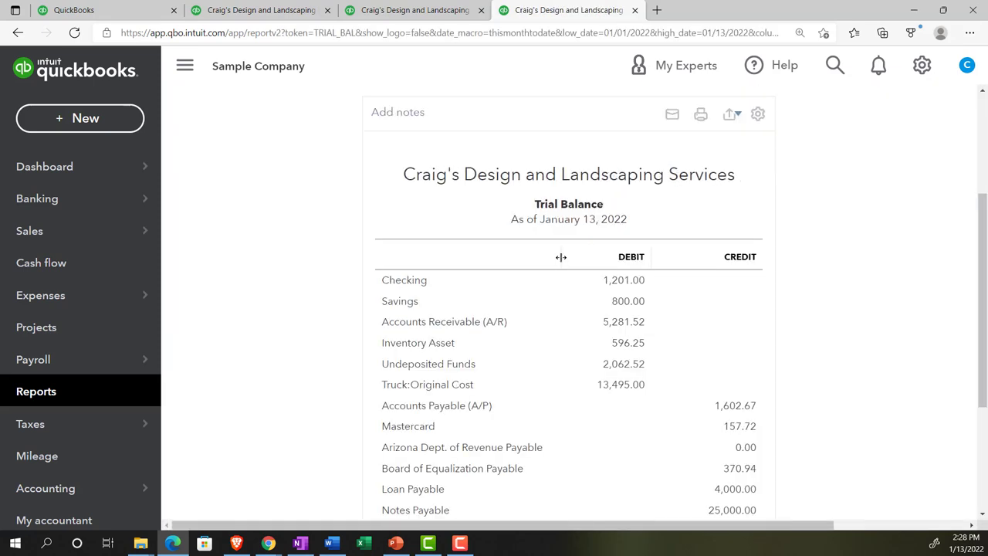
# Run the Trial Balance for 01/01/2021 to 12/31/2021 and collapse the navigation sidebar
pyautogui.scroll(3, 540, 231)
pyautogui.click(432, 189)
pyautogui.moveTo(433, 189); pyautogui.dragTo(324, 120)
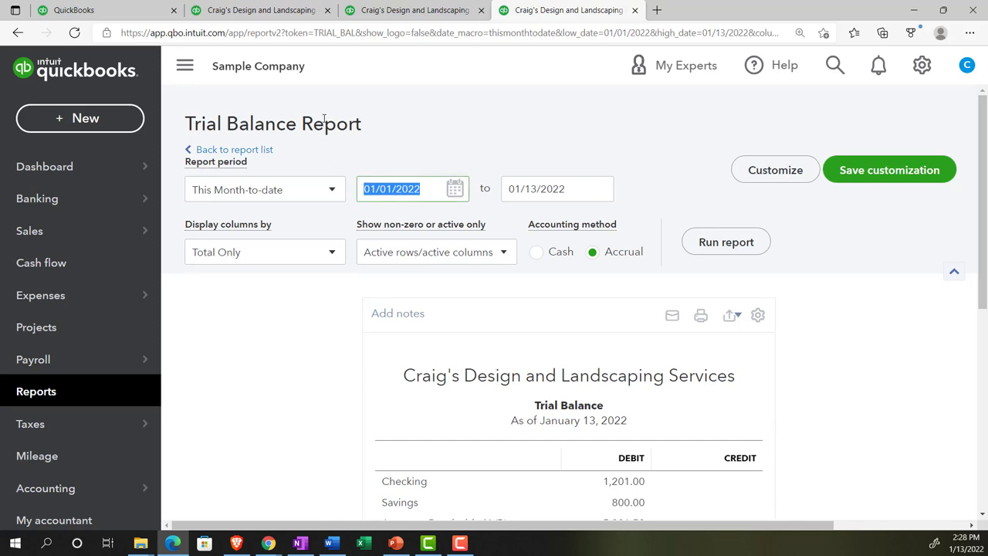
pyautogui.write('0')
pyautogui.write('1/01/2021')
pyautogui.press('Tab')
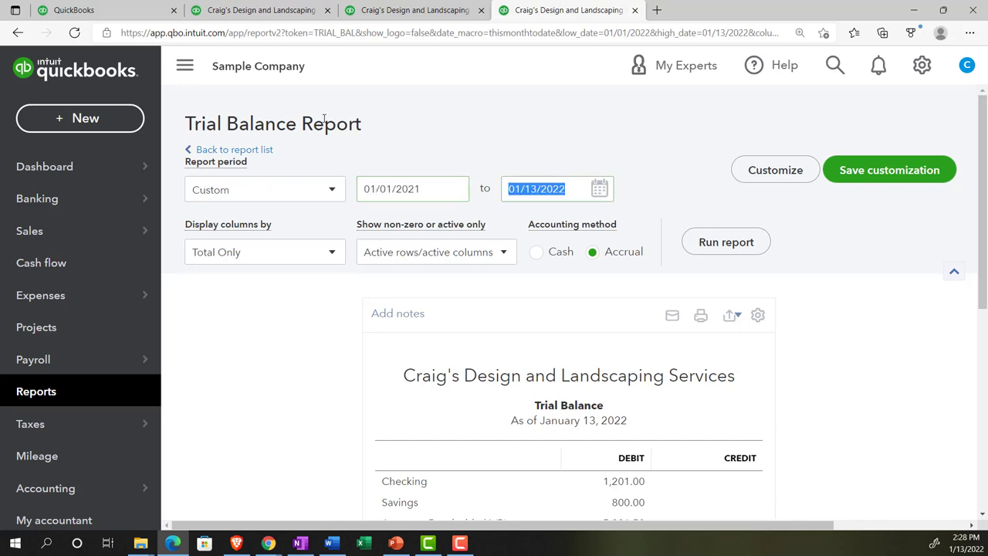
pyautogui.write('123121')
pyautogui.press('Tab')
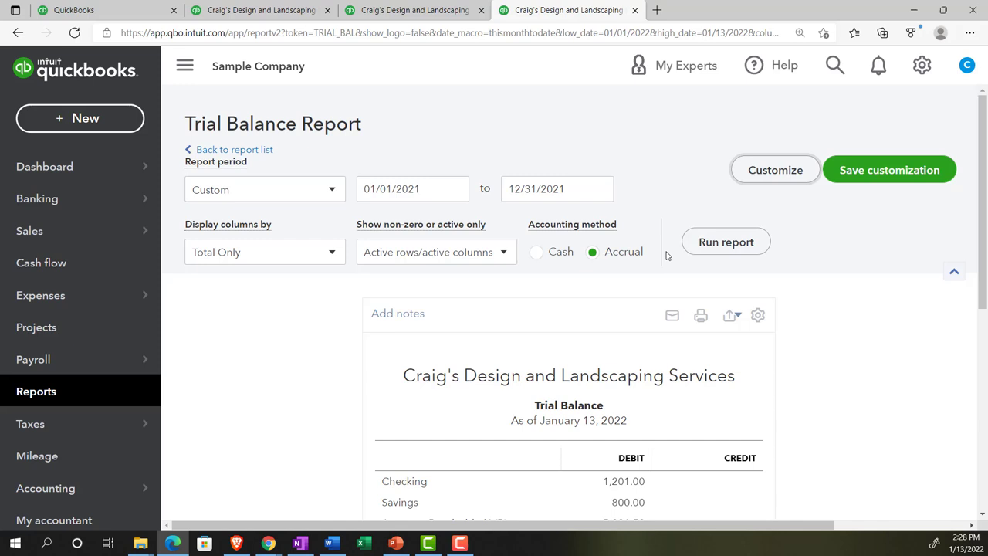
pyautogui.click(702, 245)
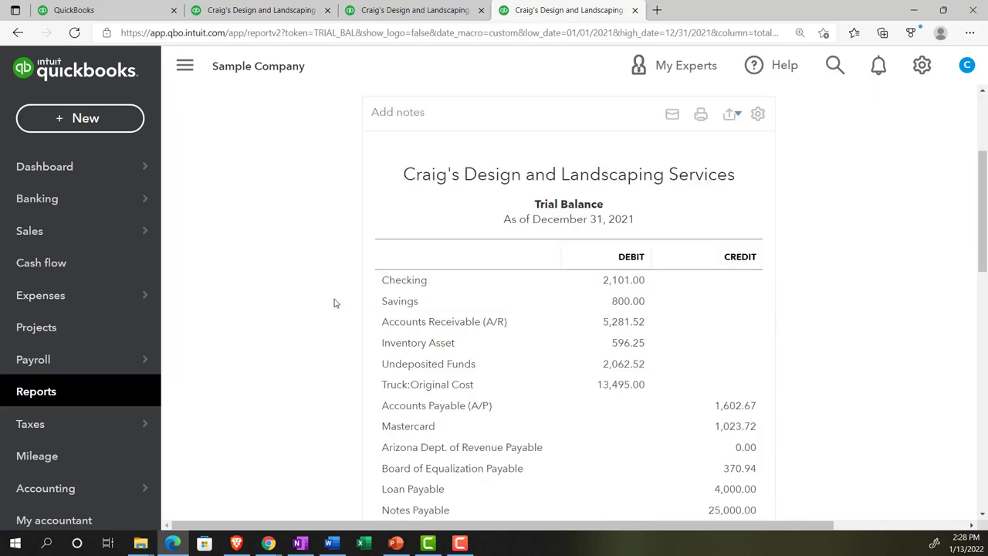
pyautogui.scroll(2, 335, 302)
pyautogui.click(186, 68)
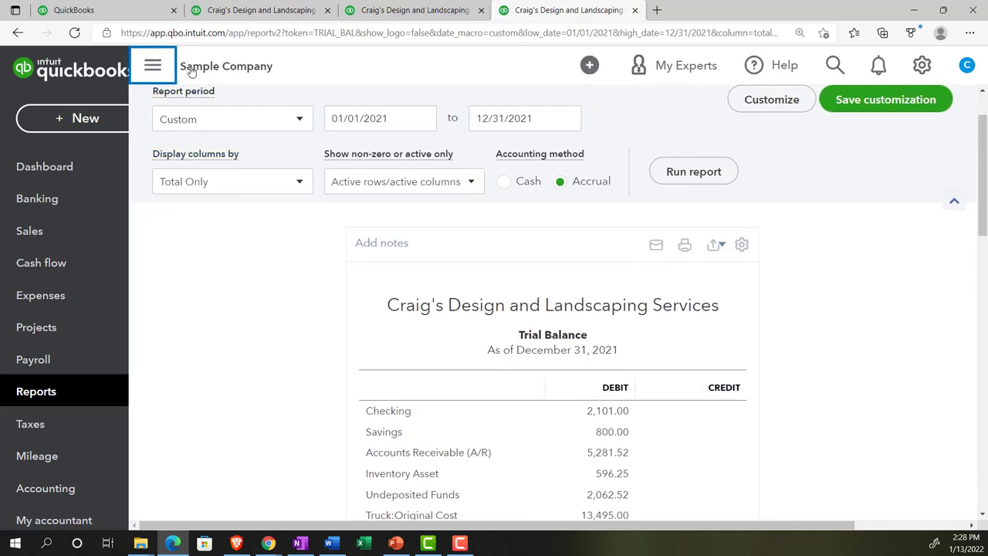
# On the Balance Sheet tab, open Customize and expand the General section to reach the number format options
pyautogui.click(264, 17)
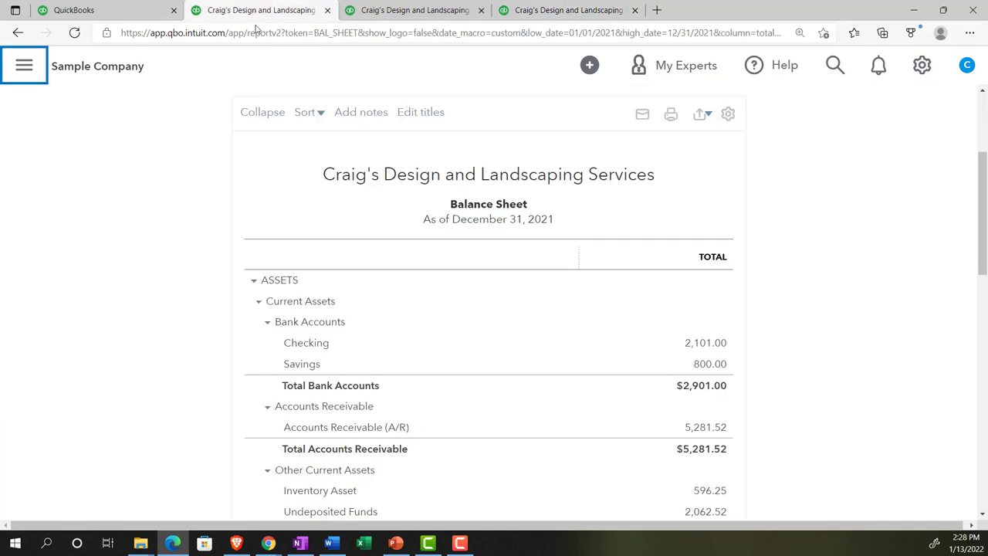
pyautogui.scroll(2, 153, 270)
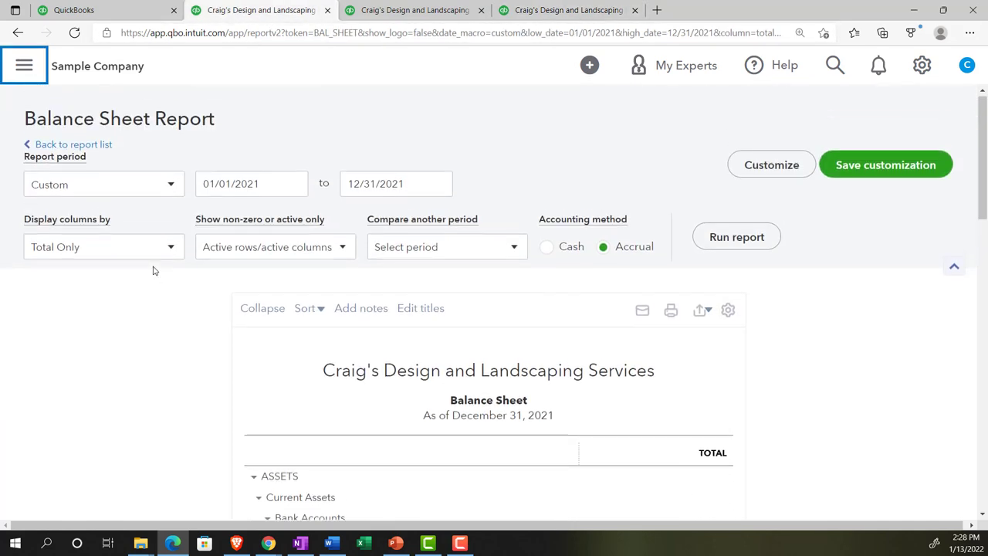
pyautogui.click(748, 171)
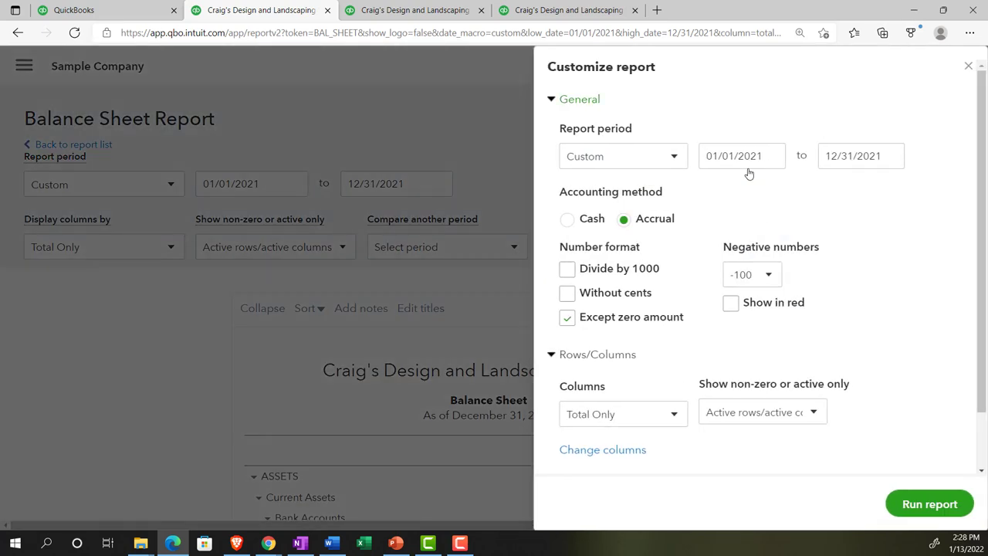
pyautogui.click(550, 101)
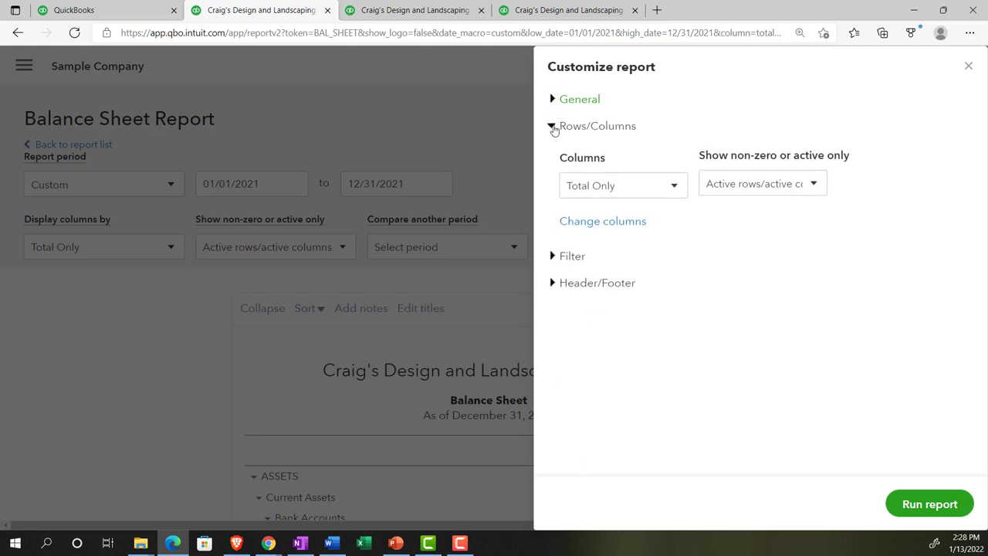
pyautogui.click(552, 127)
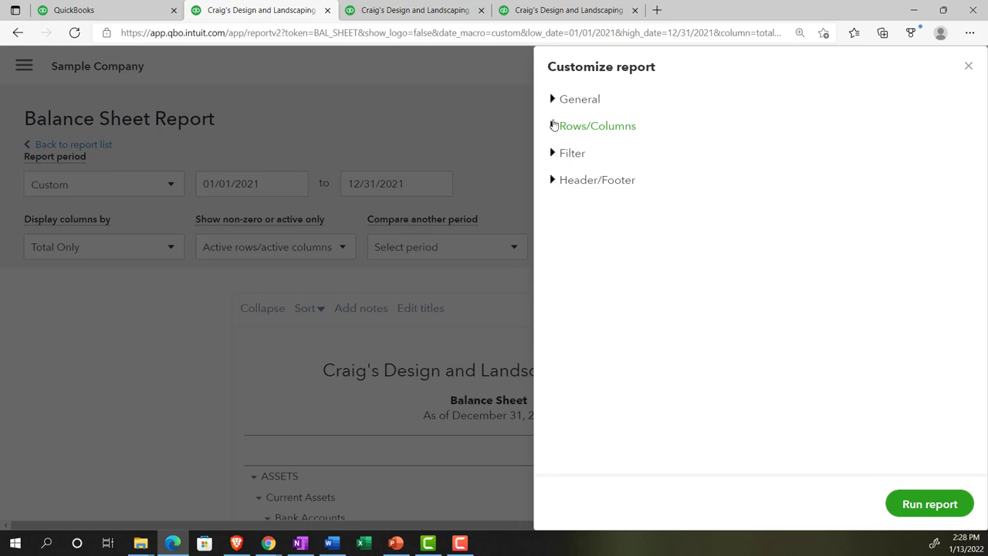
pyautogui.click(551, 101)
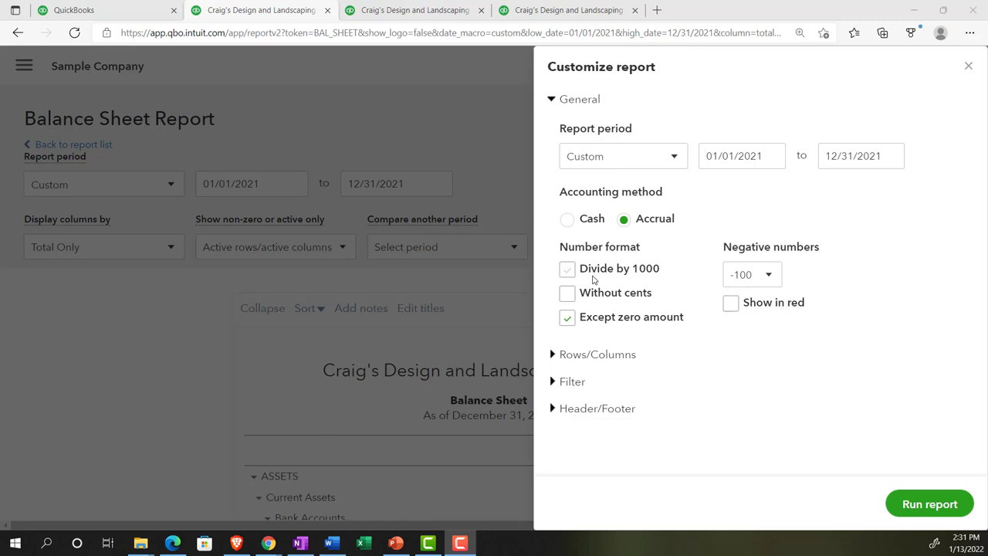
pyautogui.click(570, 270)
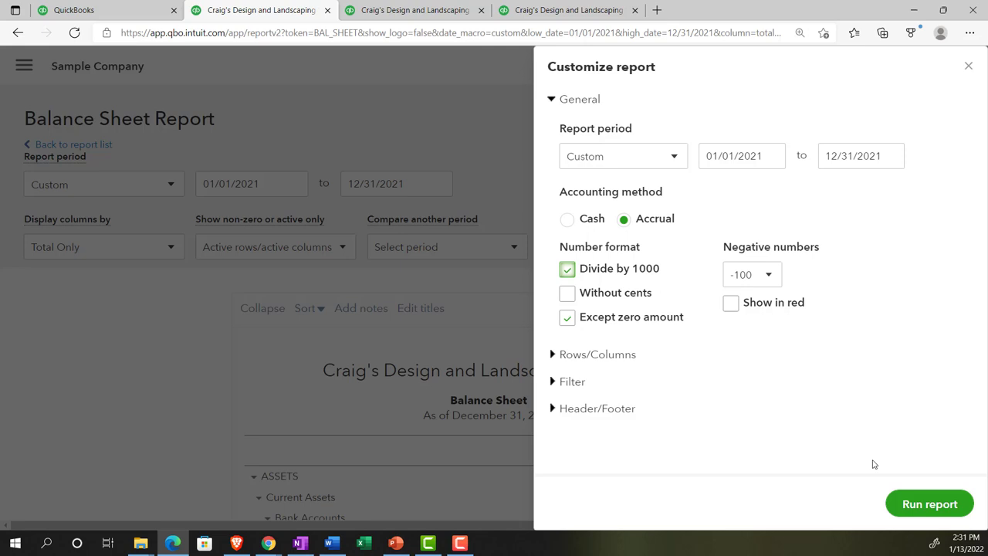
pyautogui.click(910, 503)
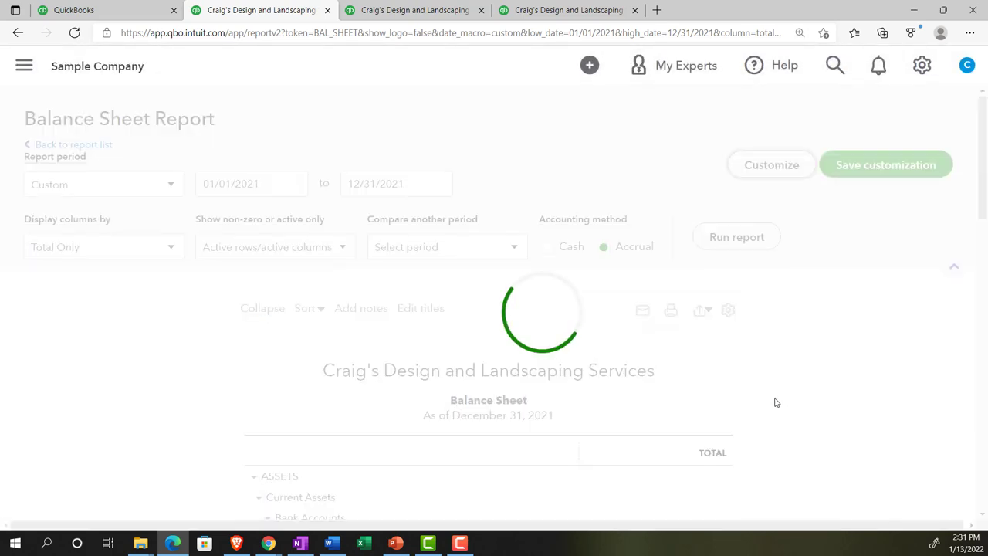
pyautogui.scroll(-3, 774, 399)
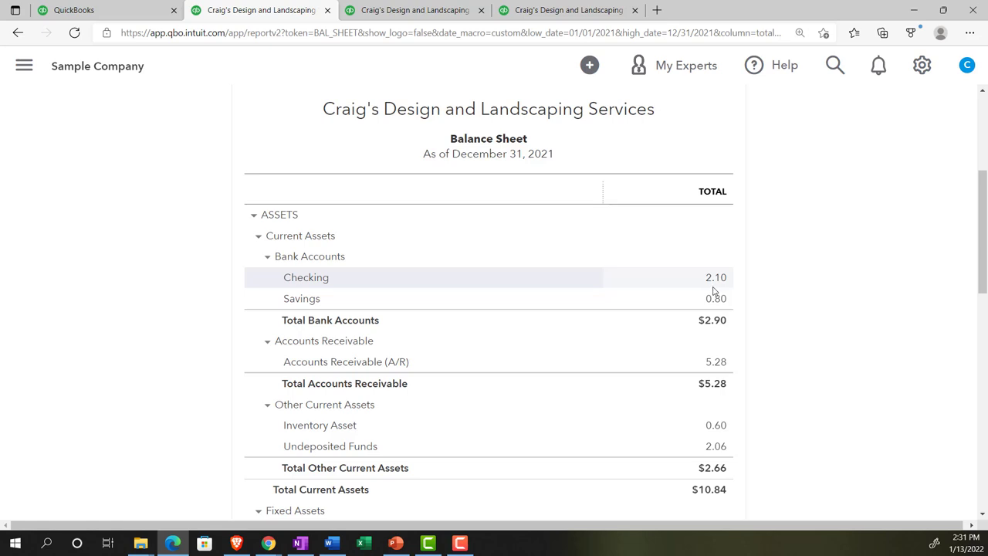
pyautogui.scroll(2, 715, 289)
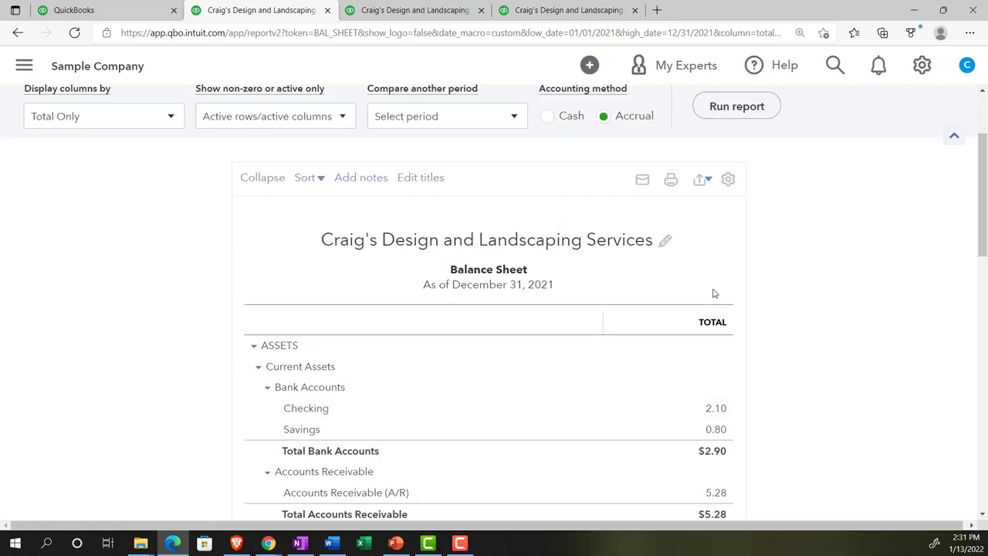
pyautogui.scroll(1, 713, 293)
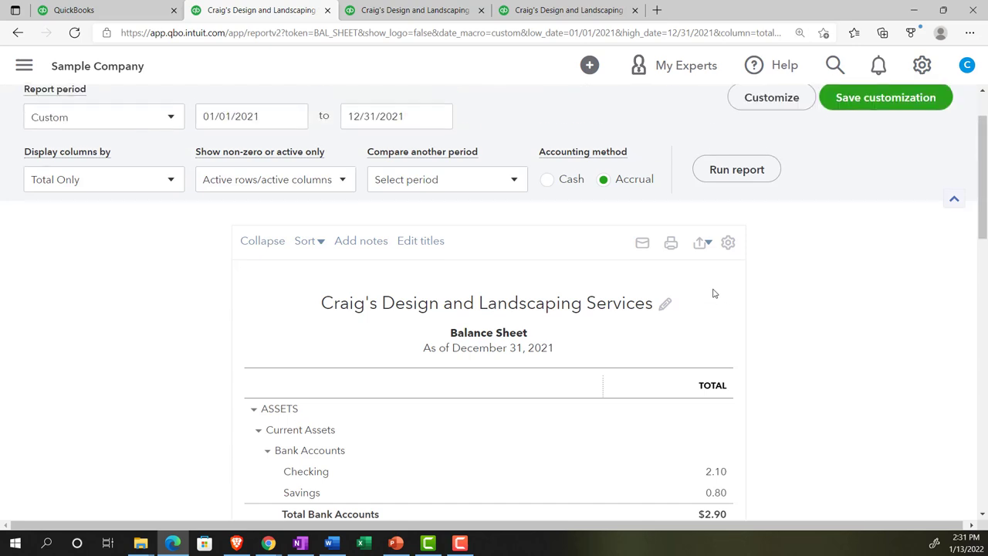
pyautogui.click(753, 105)
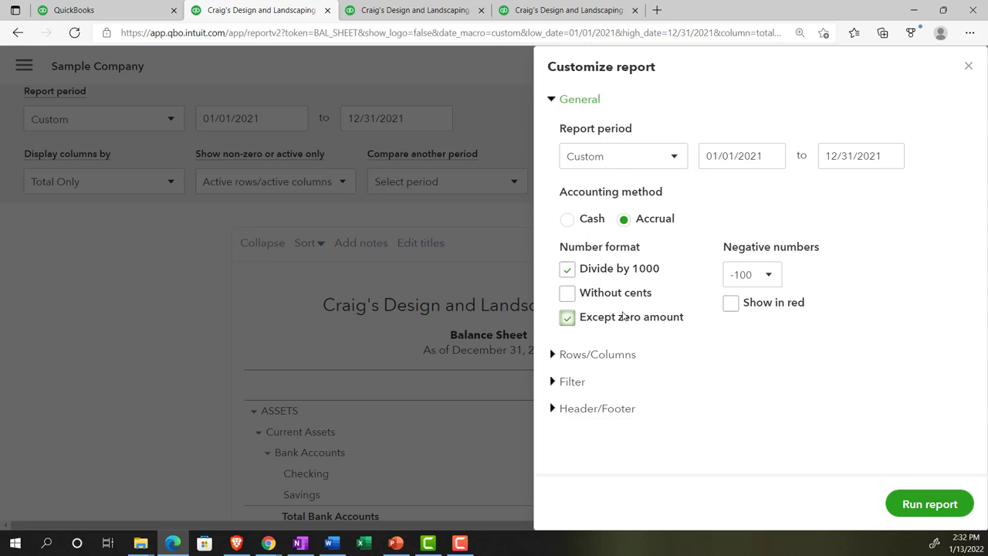
pyautogui.click(569, 294)
pyautogui.click(916, 504)
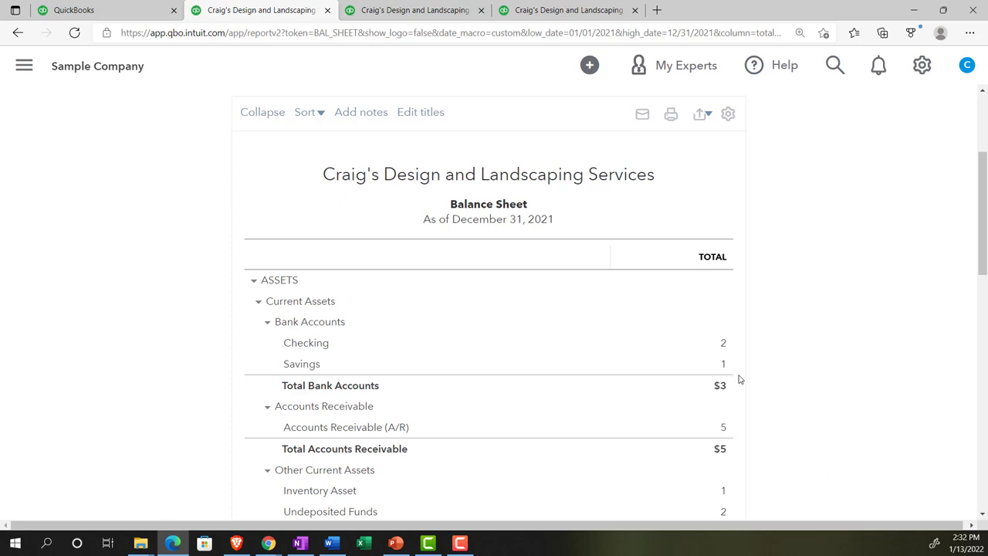
# Clear Divide by 1000 and Without cents, then rerun so amounts show like Total Bank Accounts $2,901.00
pyautogui.scroll(3, 738, 379)
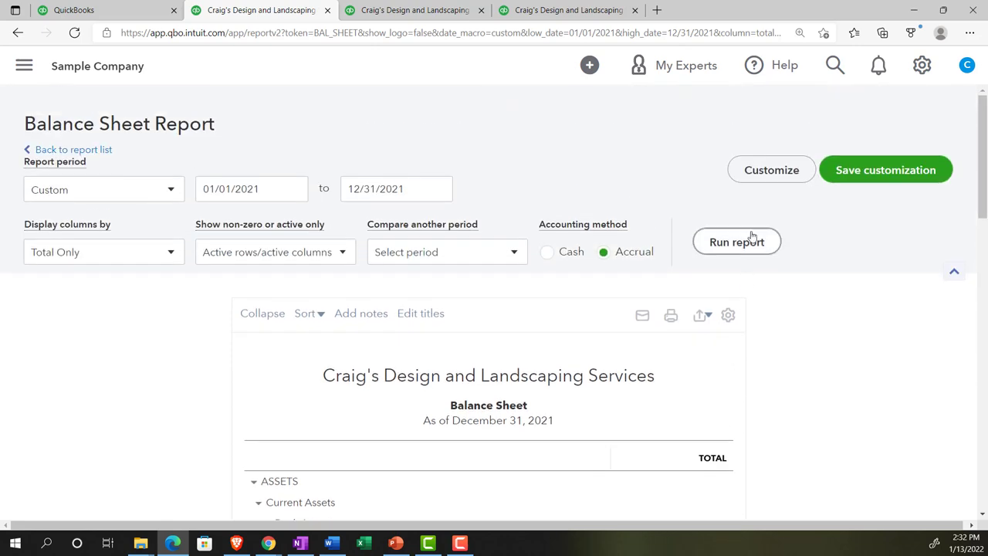
pyautogui.click(761, 177)
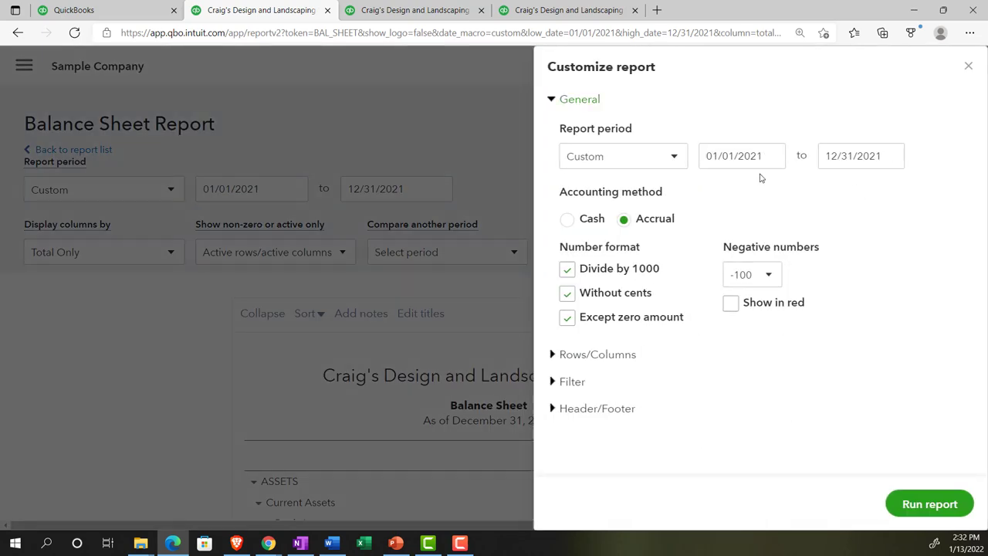
pyautogui.click(569, 270)
pyautogui.click(568, 294)
pyautogui.click(568, 294)
pyautogui.click(937, 503)
pyautogui.scroll(-3, 803, 409)
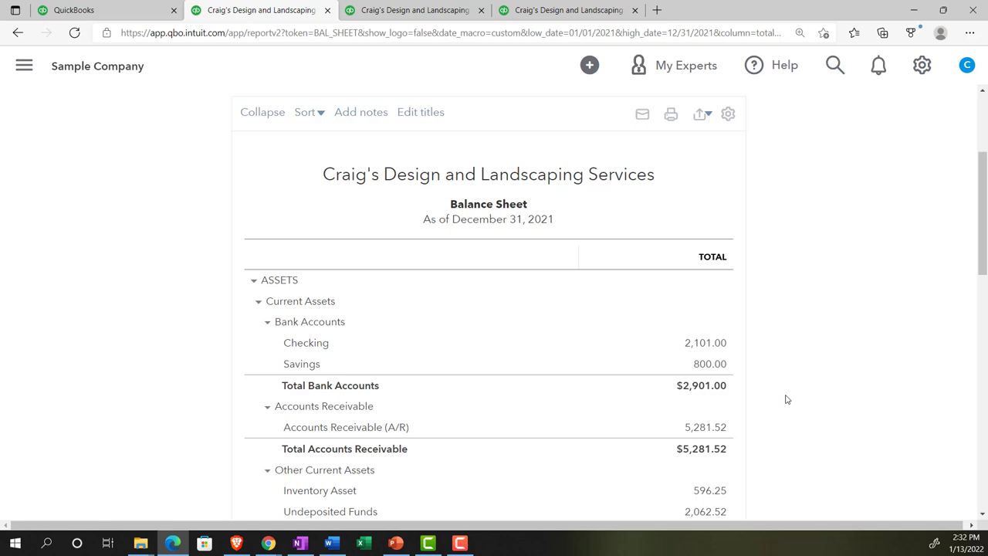
pyautogui.scroll(-1, 786, 399)
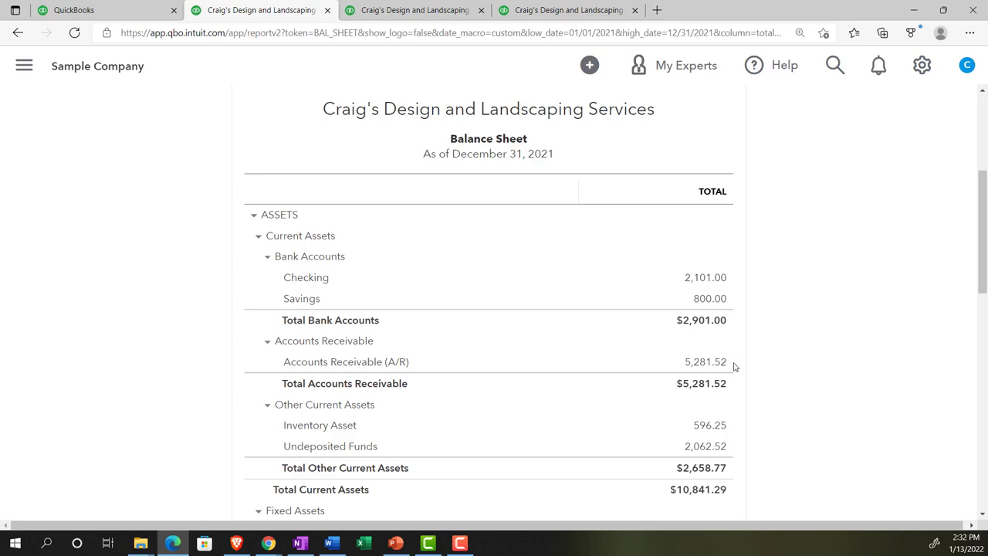
# Tick Without cents and rerun, then review whole-dollar amounts like Total Bank Accounts $2,901
pyautogui.scroll(3, 734, 366)
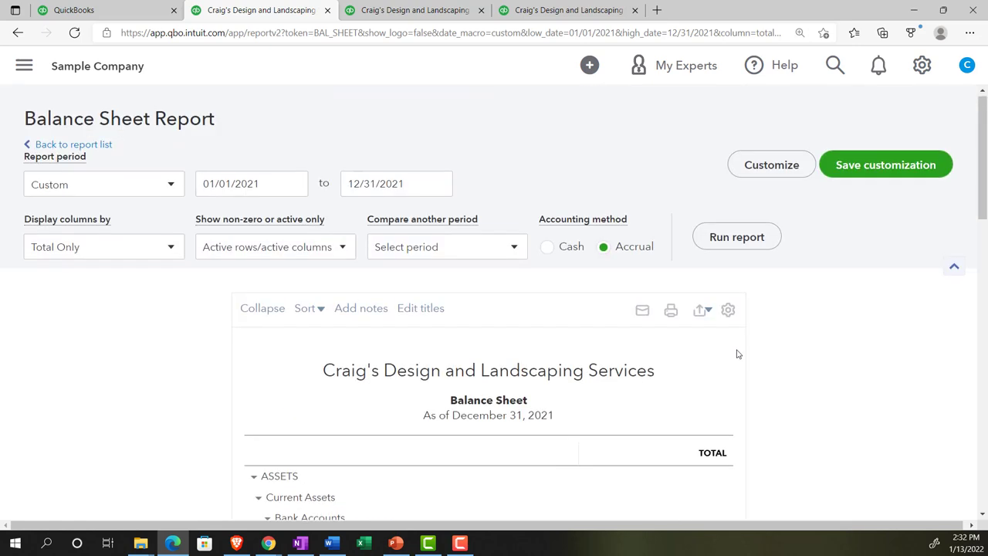
pyautogui.click(767, 168)
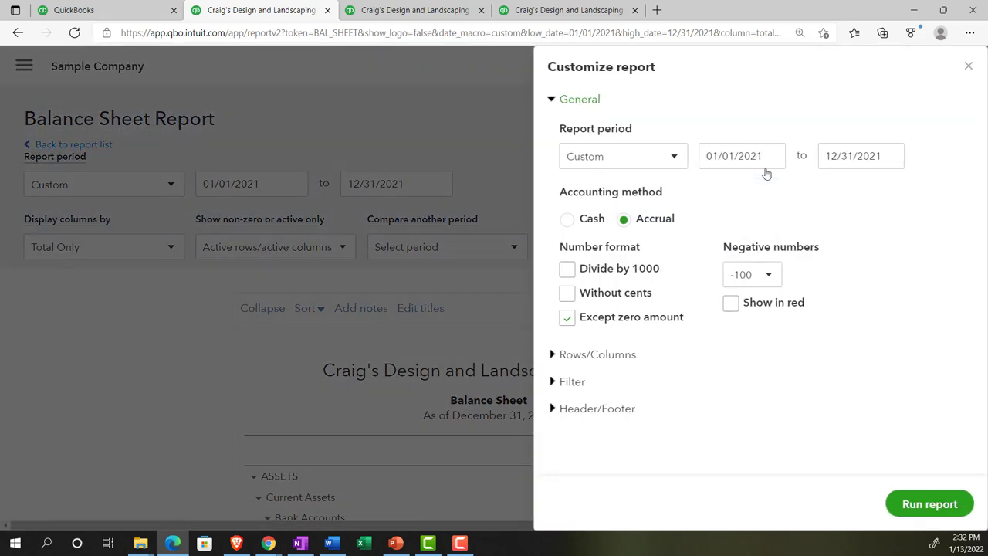
pyautogui.click(568, 293)
pyautogui.click(929, 504)
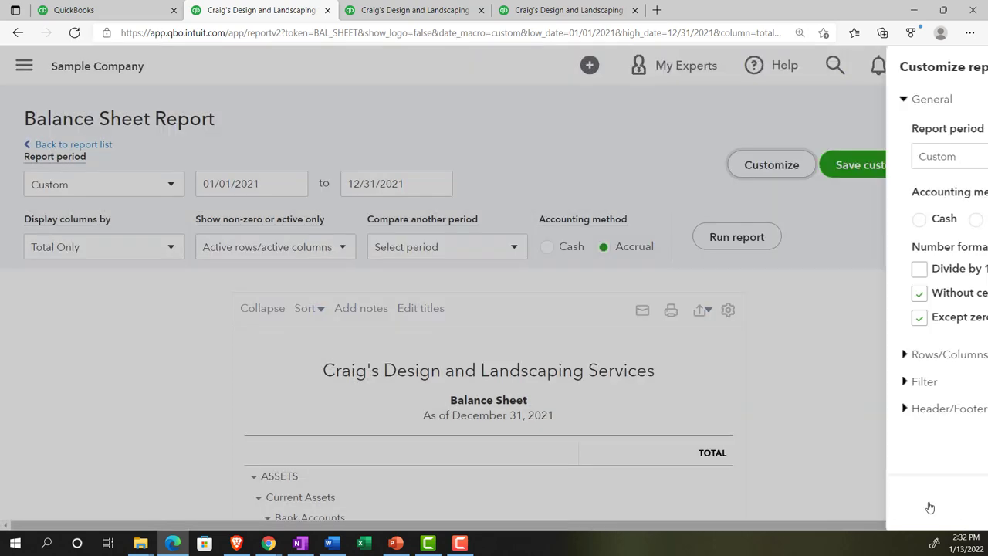
pyautogui.scroll(-3, 813, 427)
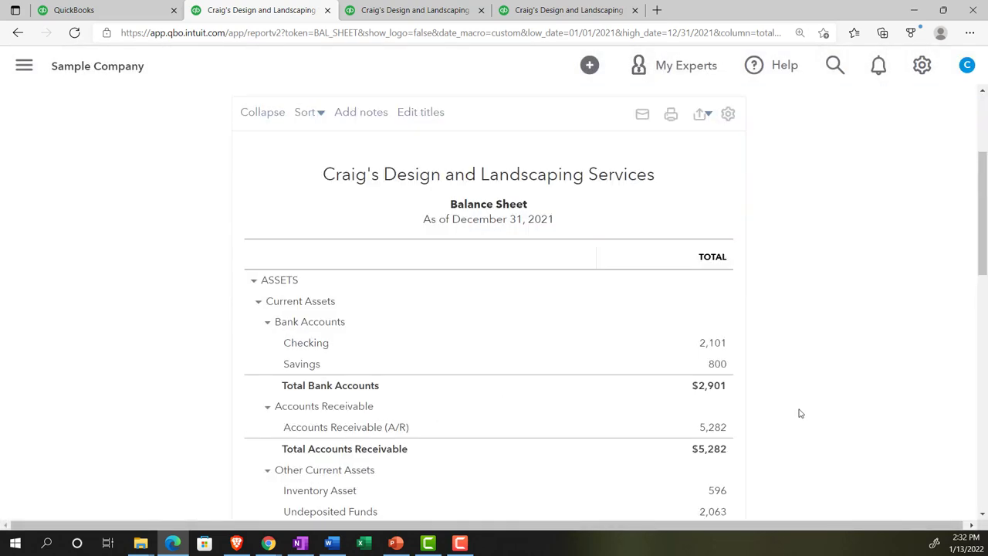
pyautogui.scroll(-5, 800, 414)
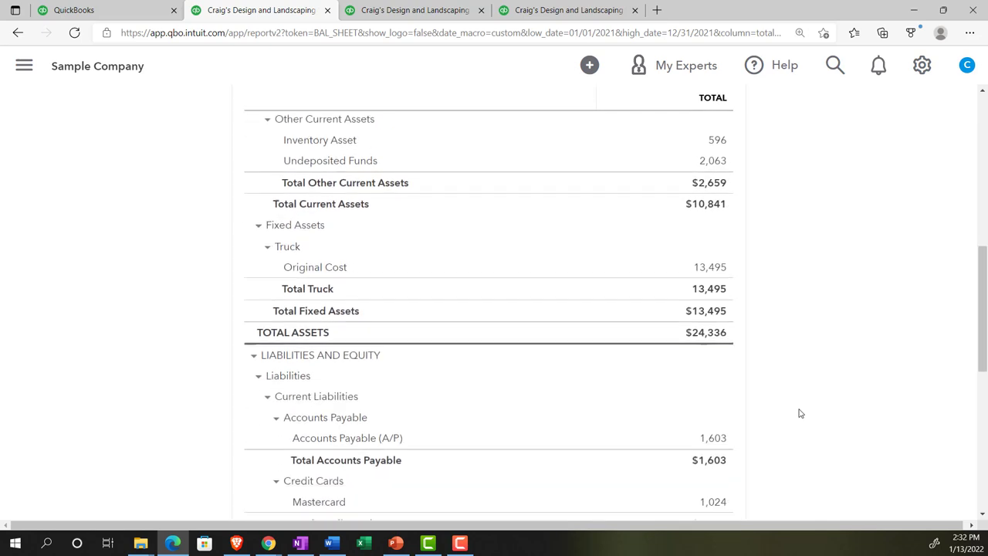
pyautogui.scroll(-2, 800, 413)
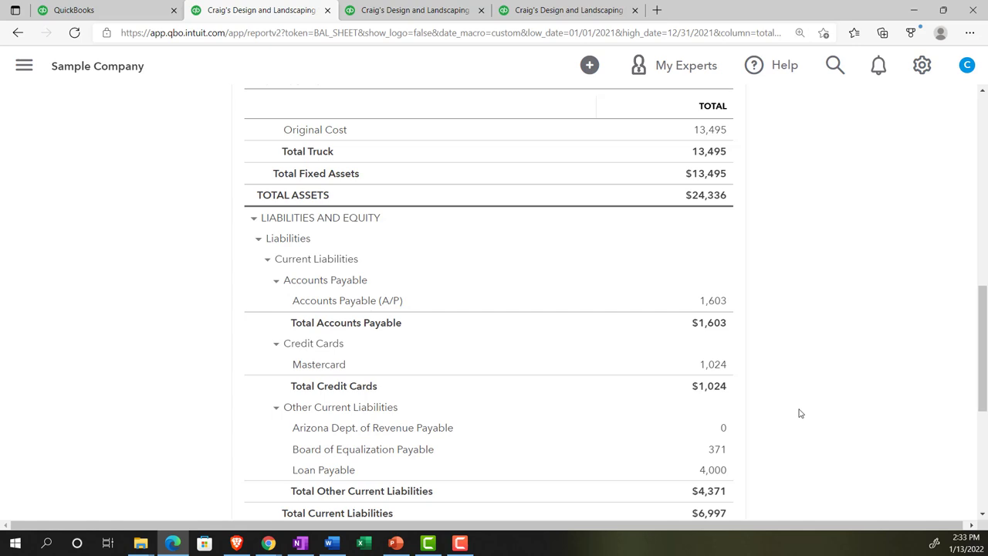
pyautogui.scroll(10, 800, 413)
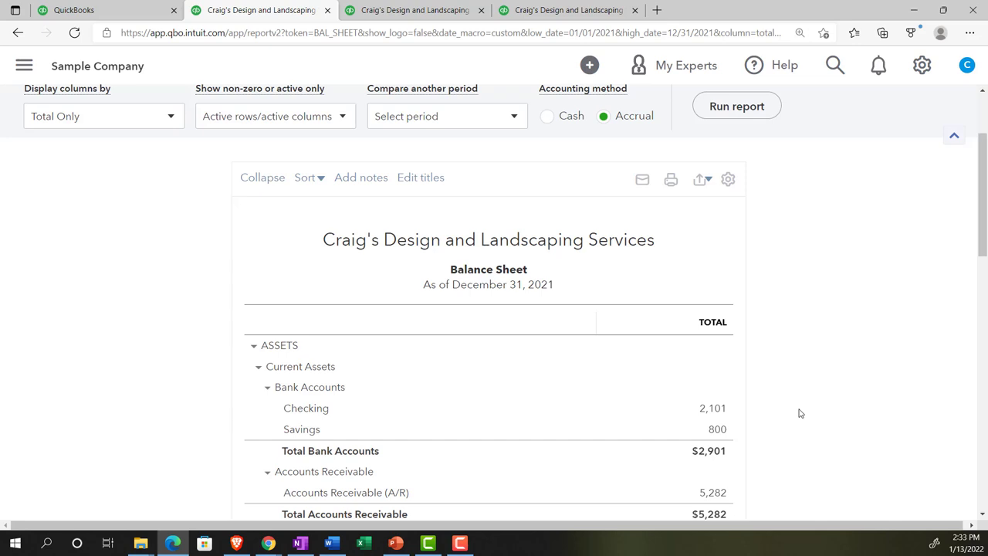
pyautogui.scroll(2, 800, 413)
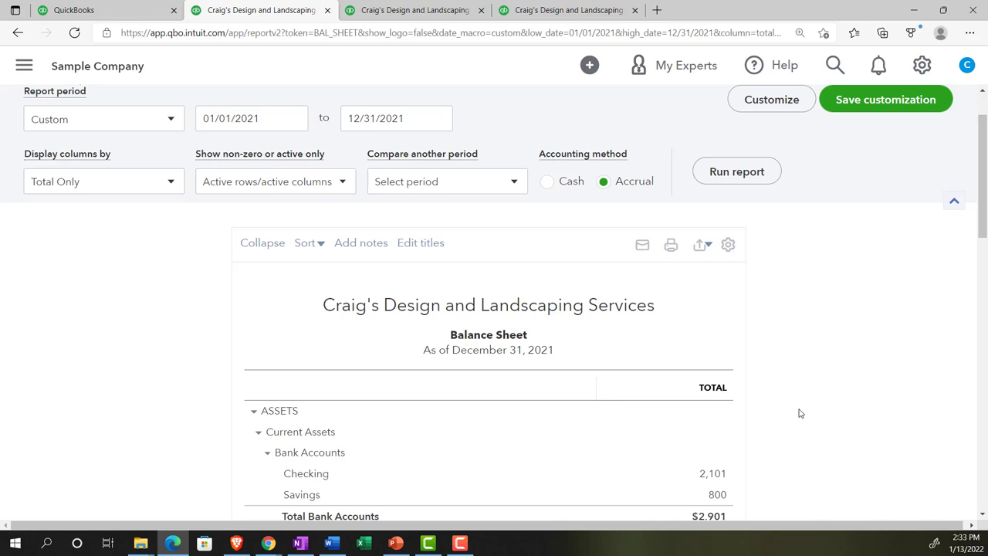
pyautogui.scroll(2, 800, 413)
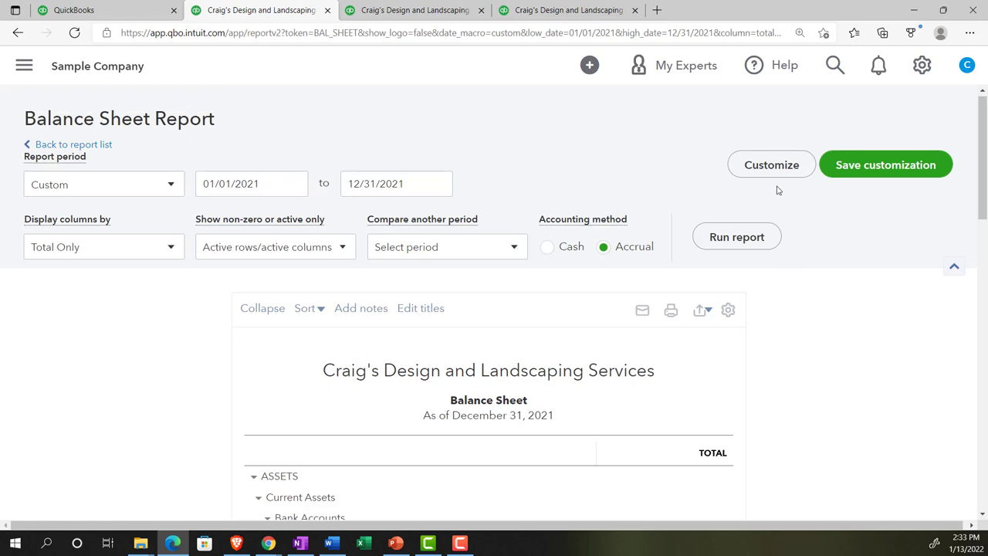
# Switch the Balance Sheet's negative number format to (100) and rerun the report
pyautogui.click(768, 167)
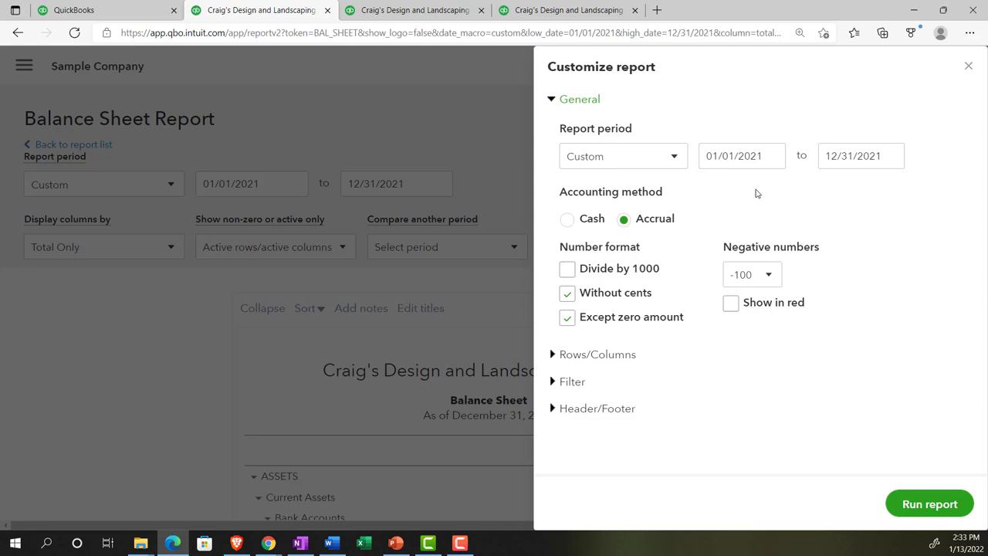
pyautogui.click(774, 276)
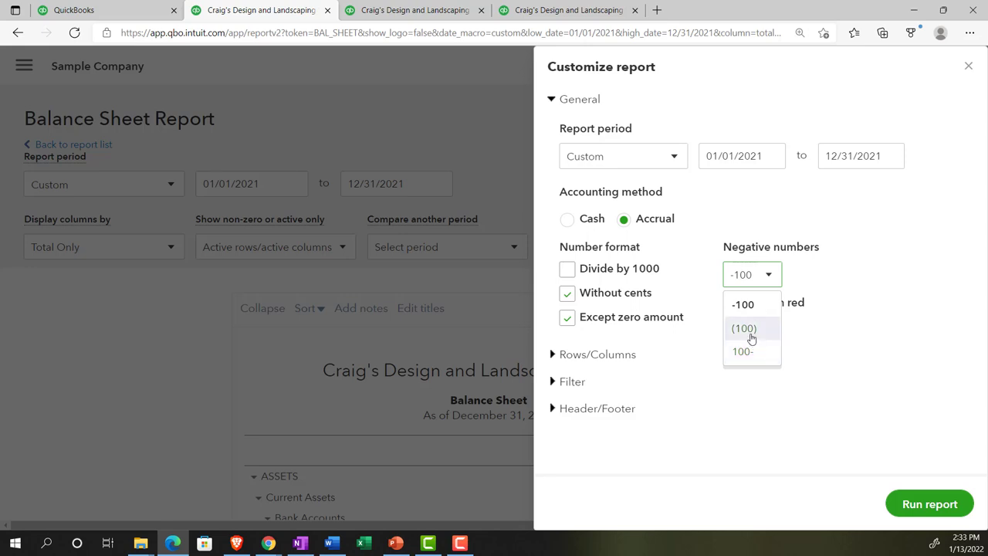
pyautogui.click(751, 333)
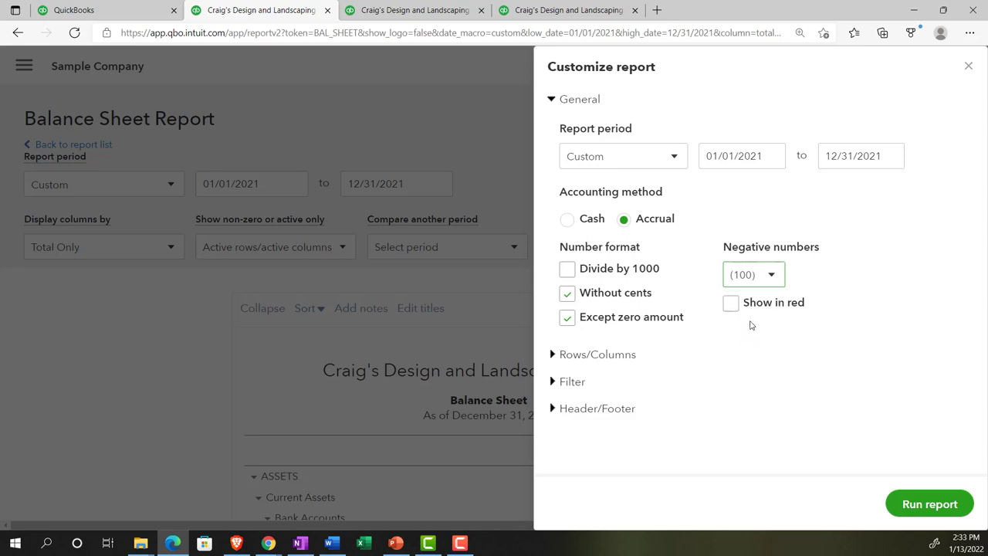
pyautogui.click(911, 503)
# Zoom in and verify Opening Balance Equity reads (9,338) and Total Equity $(7,661)
pyautogui.scroll(-4, 814, 406)
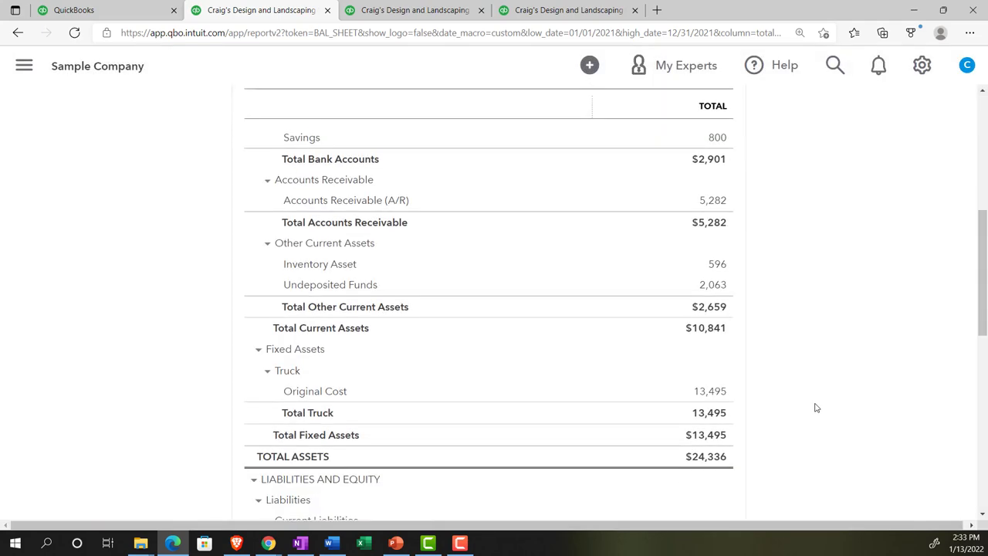
pyautogui.hotkey('ctrl', '+')
pyautogui.scroll(-6, 814, 406)
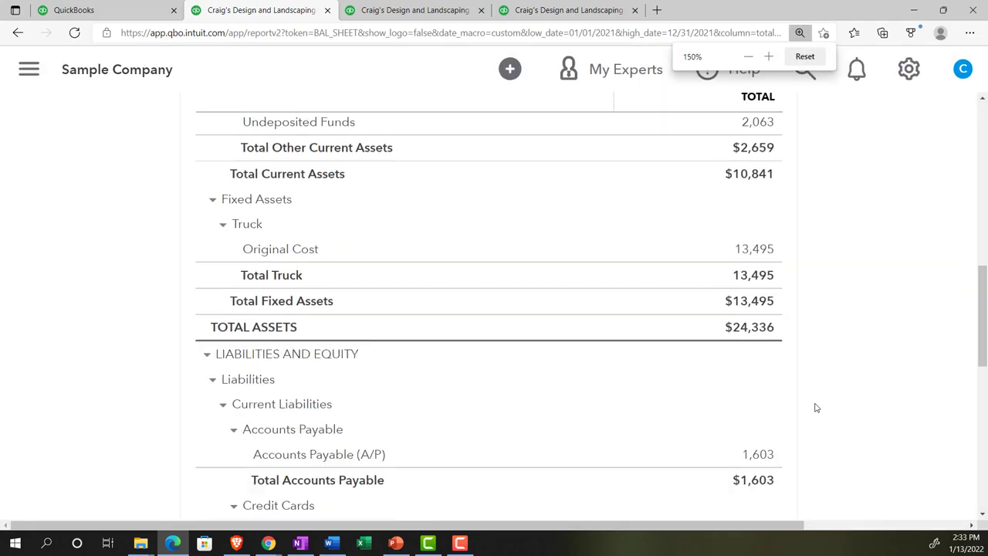
pyautogui.scroll(-1, 814, 406)
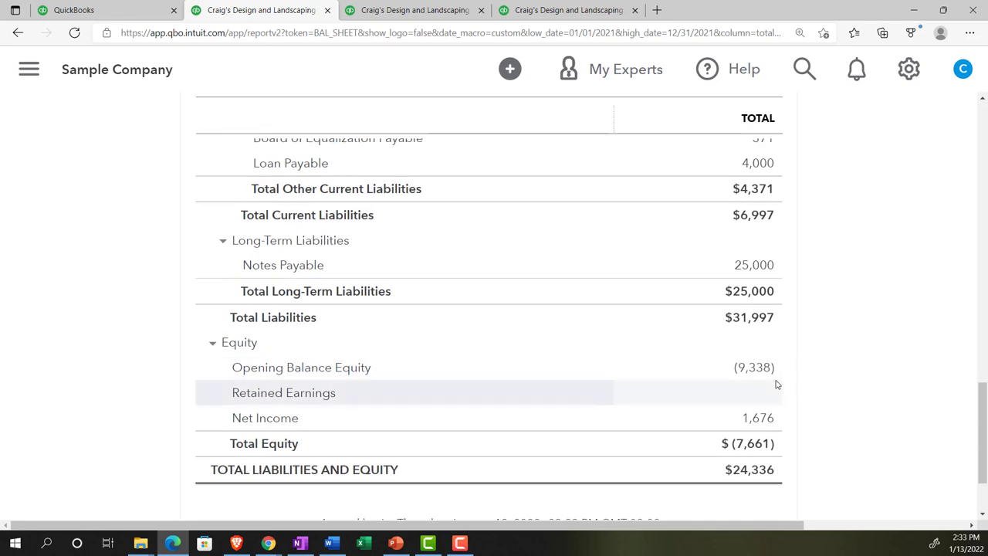
pyautogui.scroll(12, 776, 384)
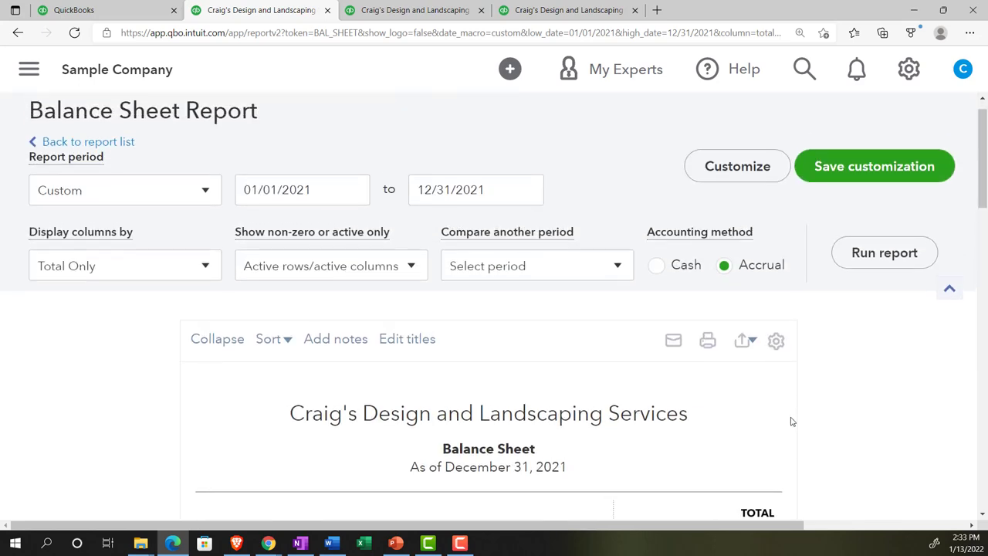
pyautogui.click(753, 173)
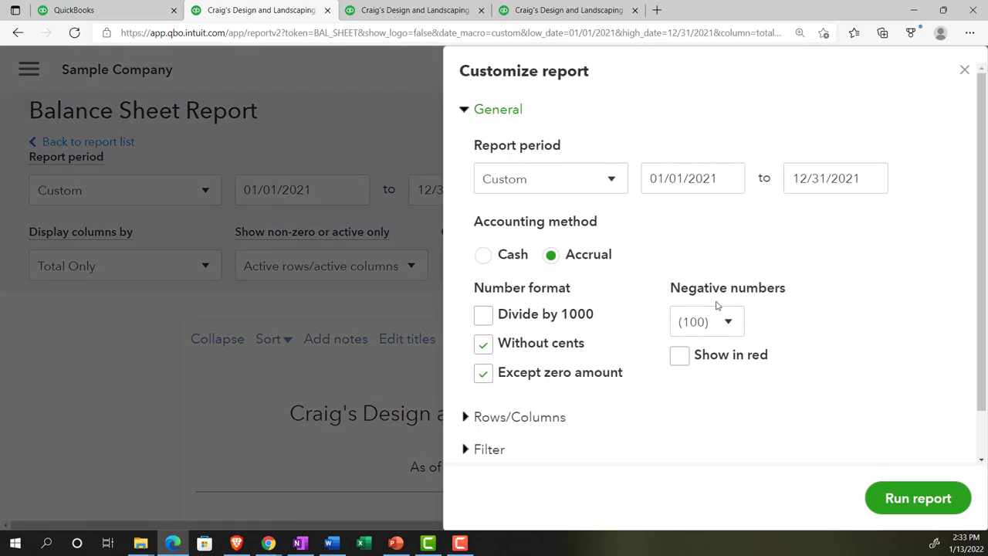
pyautogui.click(680, 356)
pyautogui.click(895, 498)
pyautogui.scroll(-5, 761, 357)
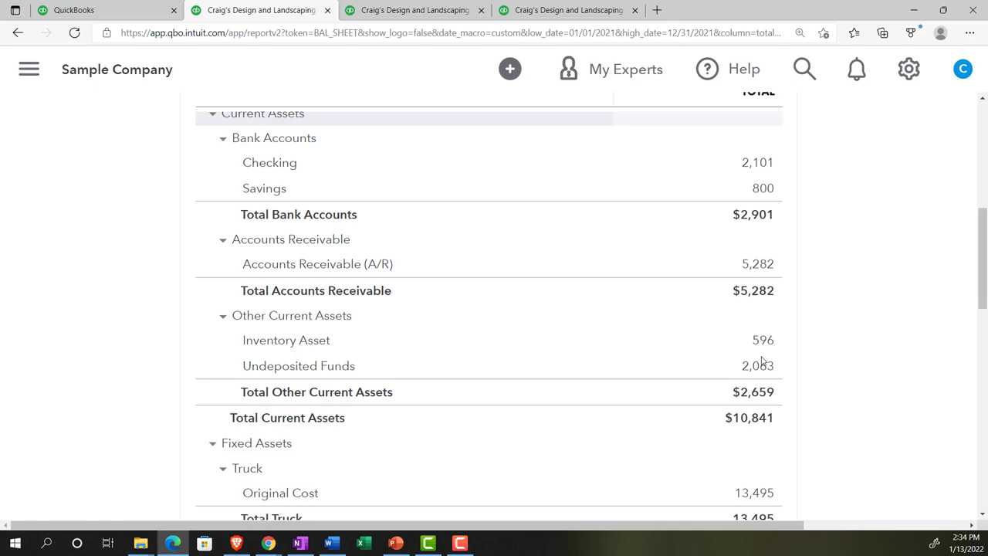
pyautogui.scroll(-10, 760, 359)
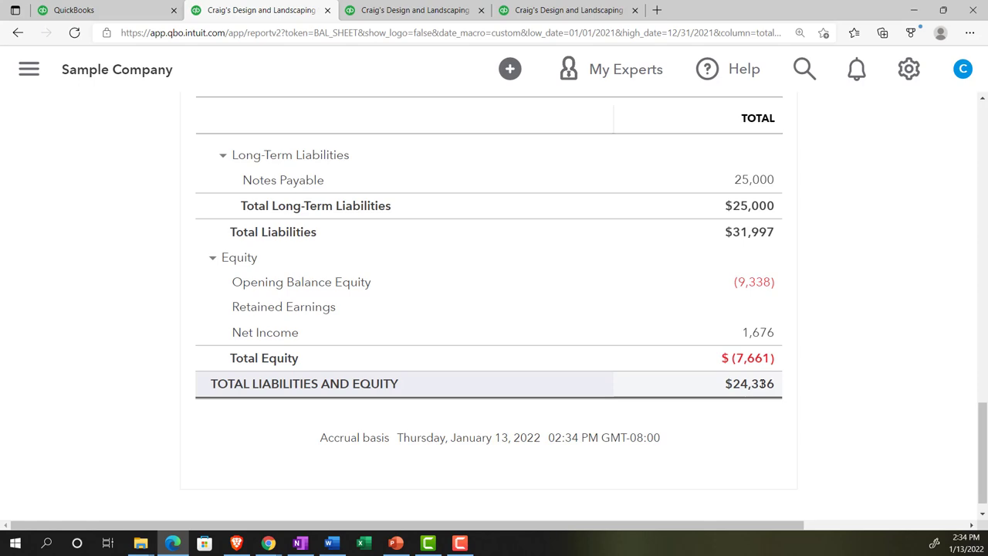
pyautogui.scroll(12, 761, 384)
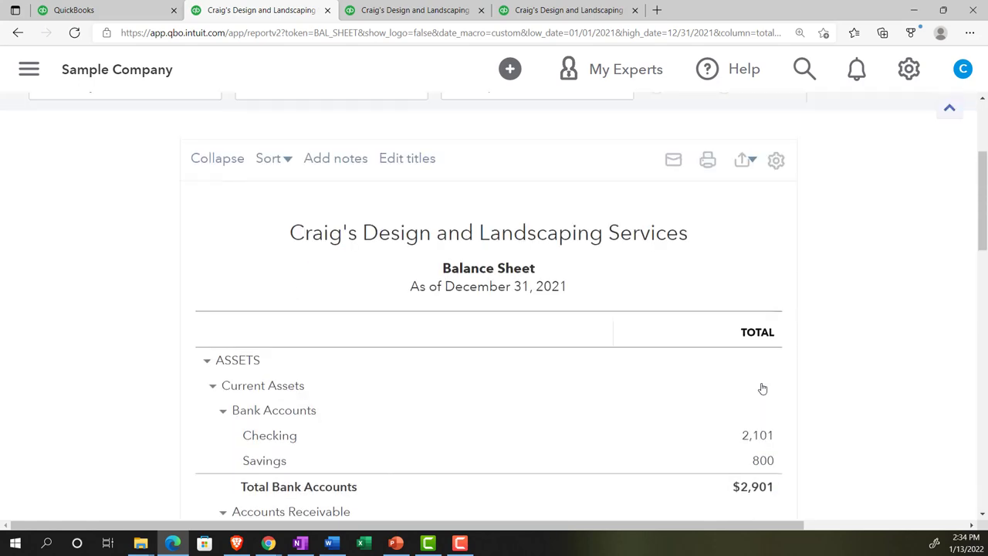
# Review the report's number format settings, then bring up the Excel/PDF export choices
pyautogui.scroll(3, 761, 388)
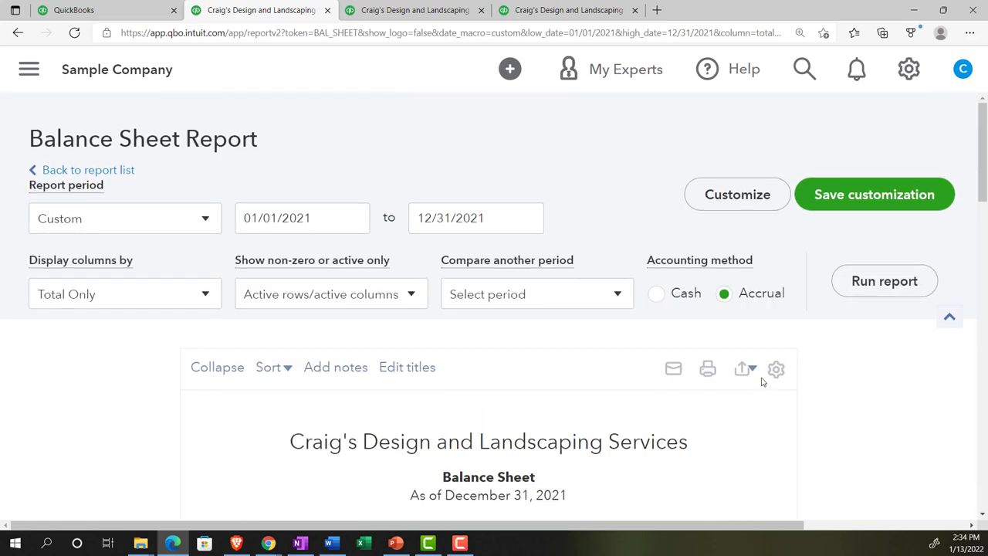
pyautogui.click(740, 202)
pyautogui.scroll(-1, 743, 207)
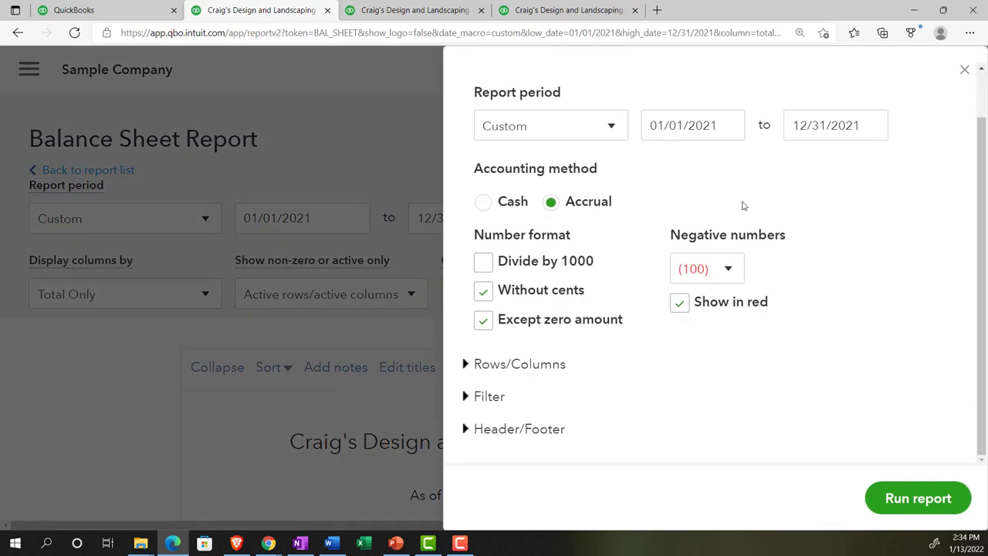
pyautogui.scroll(1, 742, 205)
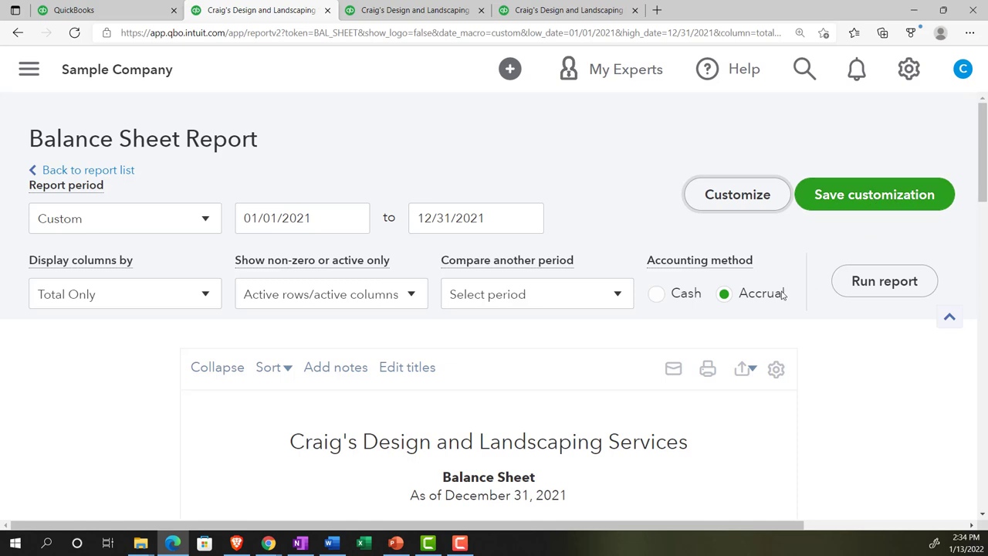
pyautogui.click(756, 370)
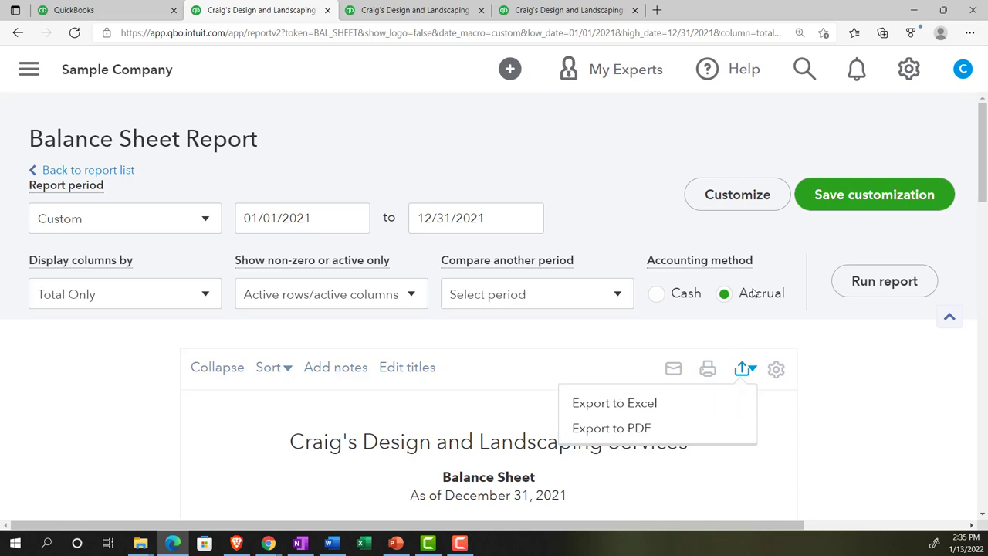
# Under Rows/Columns, keep the report as a single Total column and review visible rows and columns
pyautogui.click(747, 202)
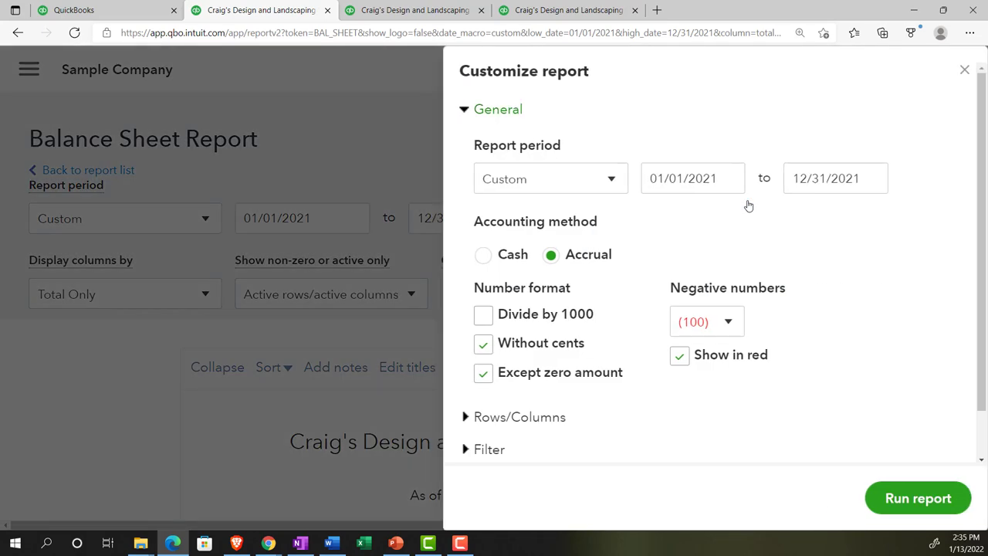
pyautogui.scroll(-1, 730, 297)
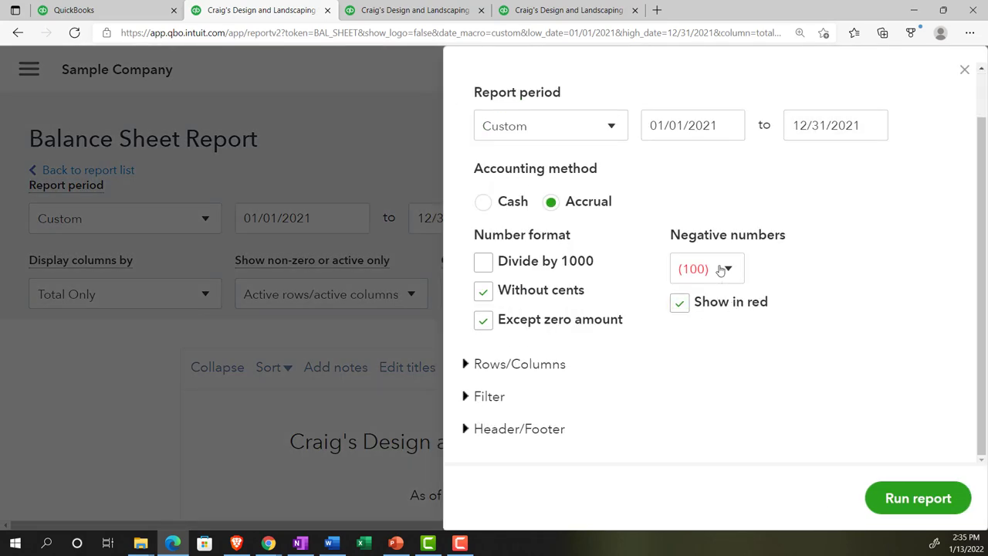
pyautogui.click(465, 365)
pyautogui.scroll(-2, 465, 365)
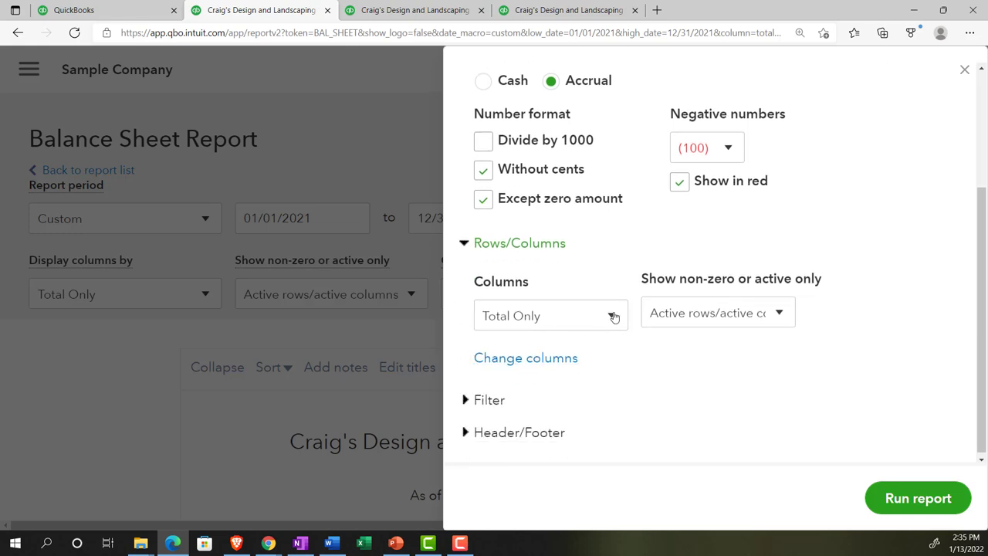
pyautogui.click(614, 317)
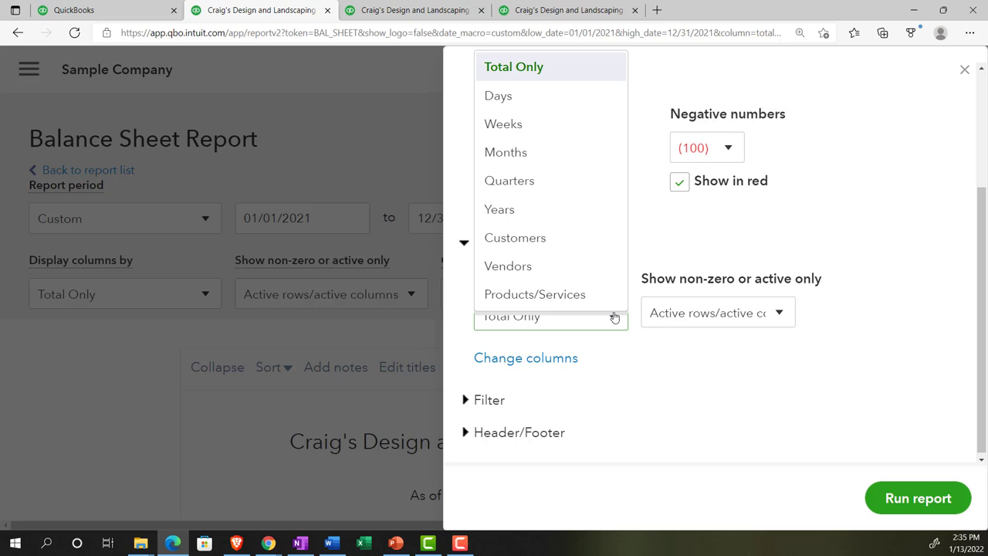
pyautogui.click(610, 325)
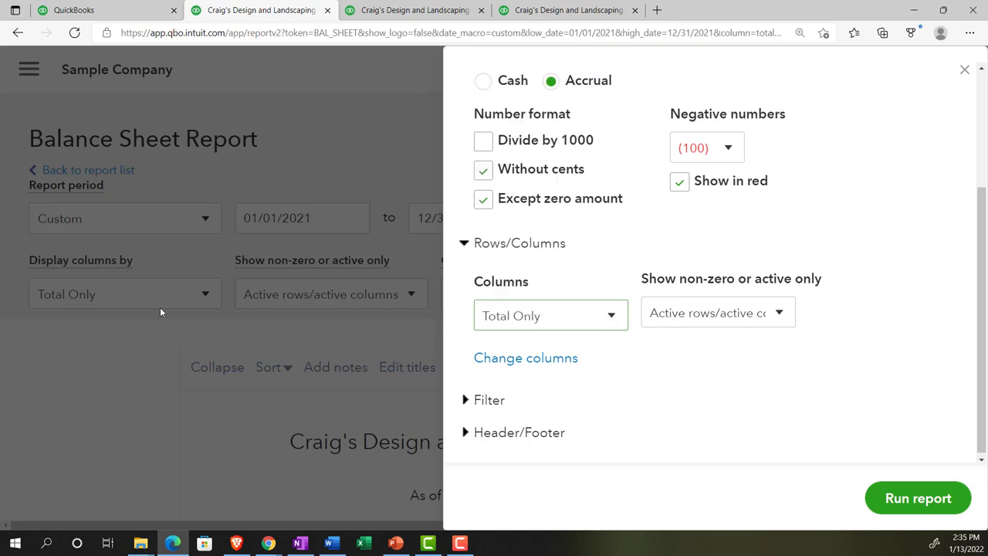
pyautogui.click(778, 313)
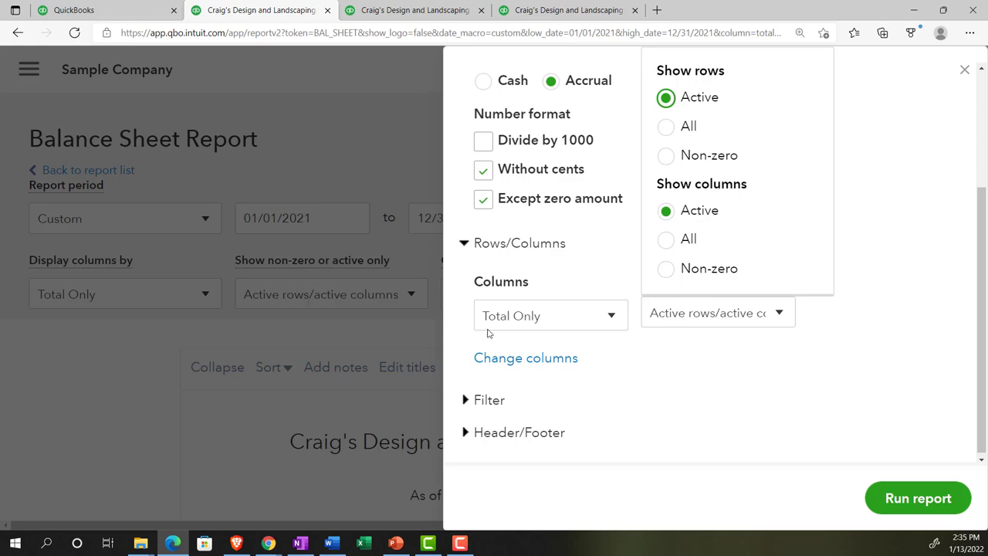
pyautogui.click(648, 368)
# Review the available comparison columns, then list the Compare another period choices
pyautogui.click(561, 359)
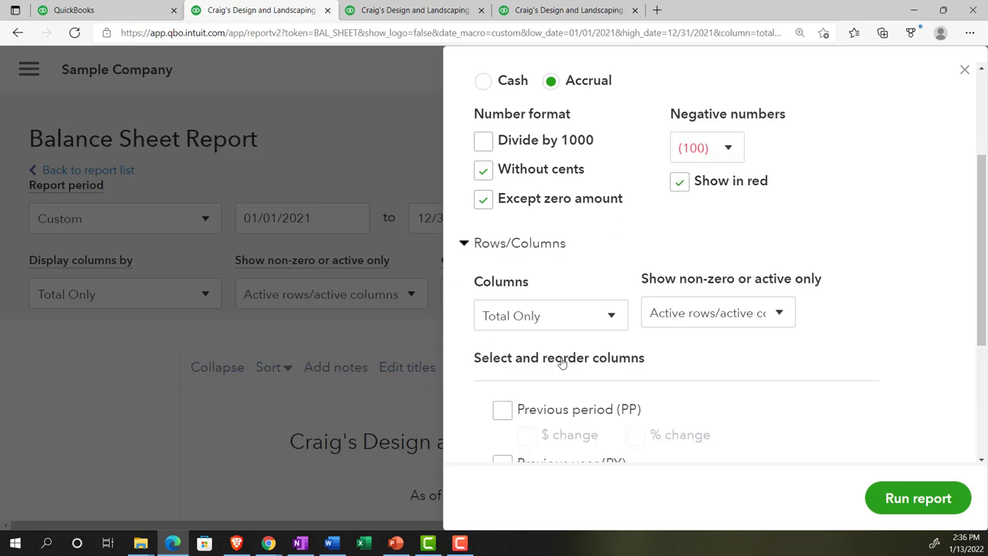
pyautogui.scroll(-2, 563, 360)
pyautogui.scroll(-1, 564, 359)
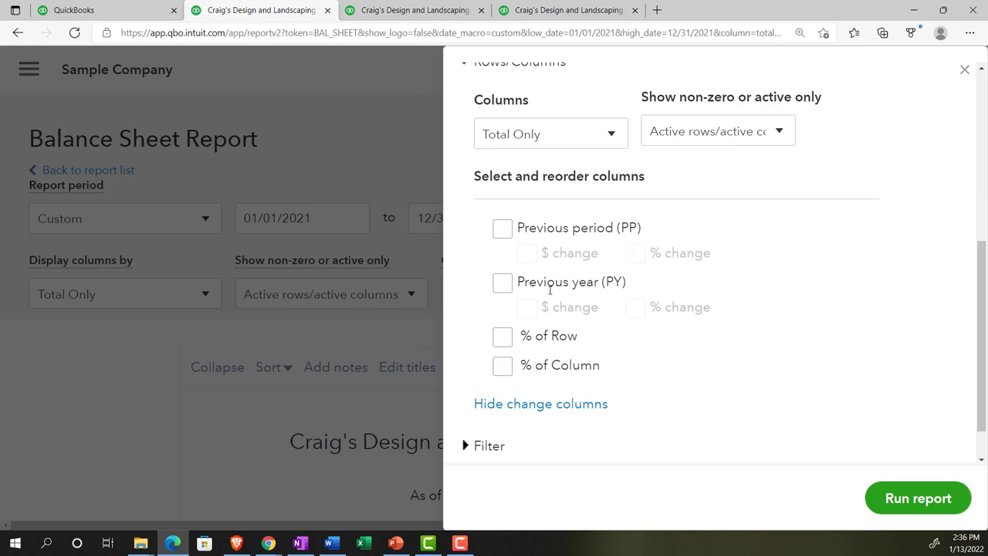
pyautogui.scroll(-1, 551, 295)
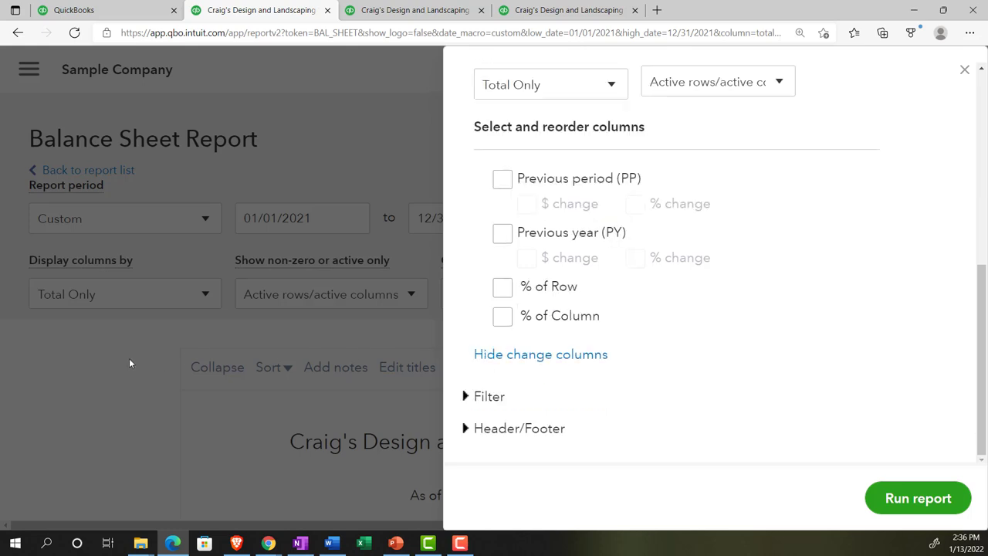
pyautogui.click(964, 69)
pyautogui.click(618, 295)
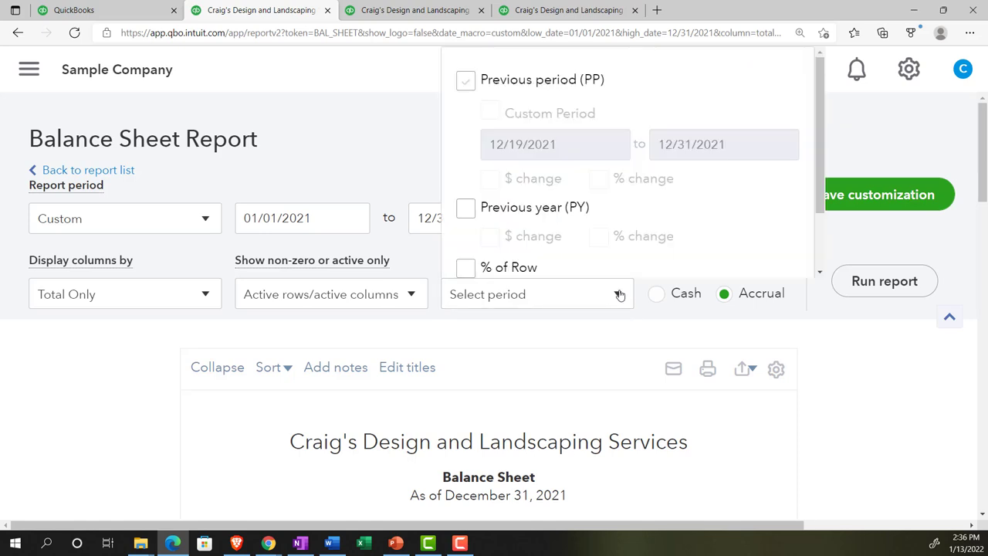
# Close the Compare another period dropdown, leaving the single-column 2021 Balance Sheet
pyautogui.click(115, 410)
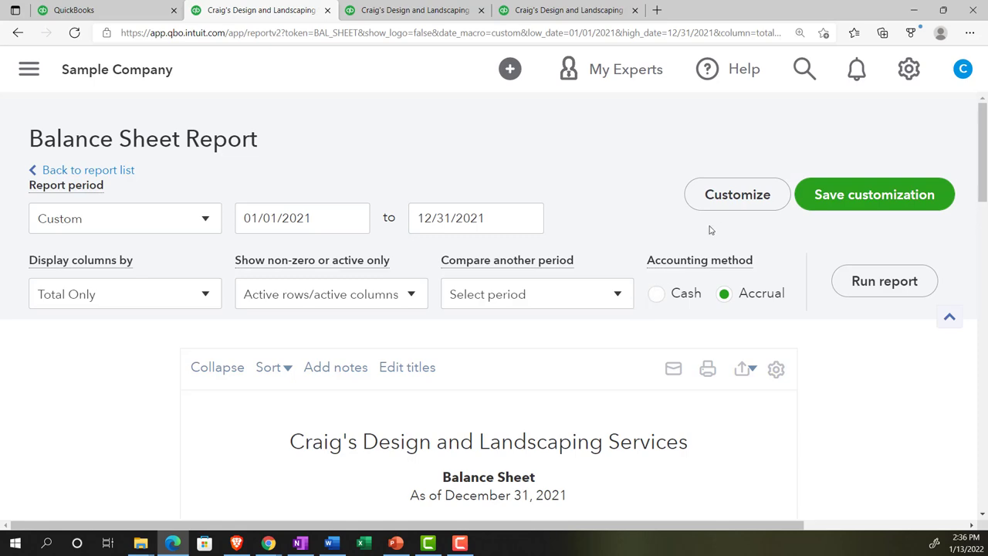
# Reopen Customize and expand its Filter and Header/Footer sections
pyautogui.click(718, 198)
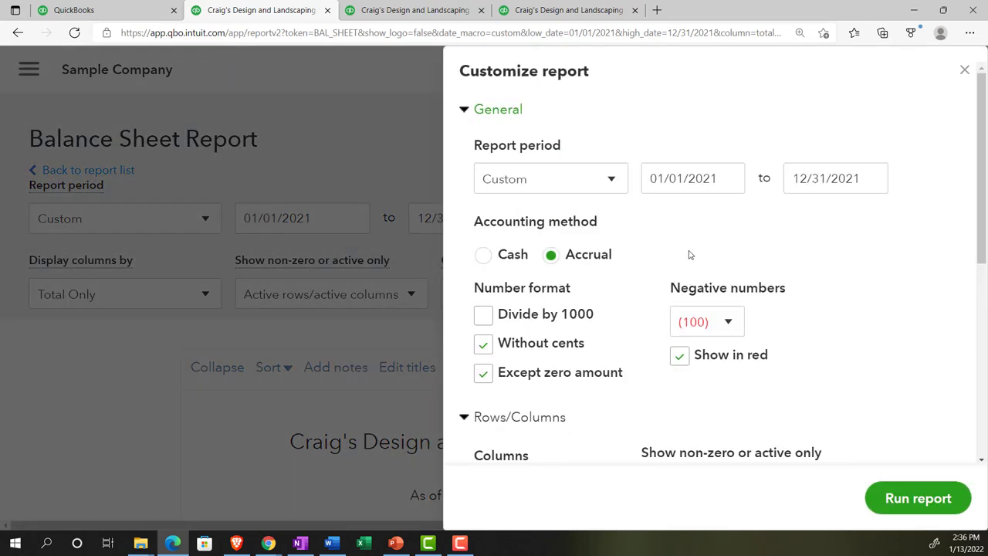
pyautogui.scroll(-5, 689, 254)
pyautogui.scroll(-1, 689, 252)
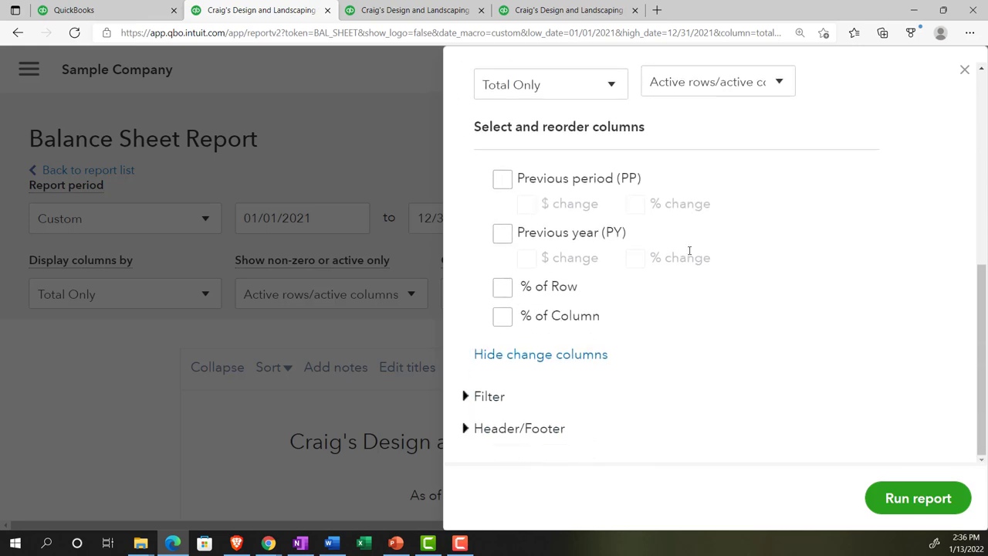
pyautogui.click(467, 396)
pyautogui.scroll(-3, 490, 353)
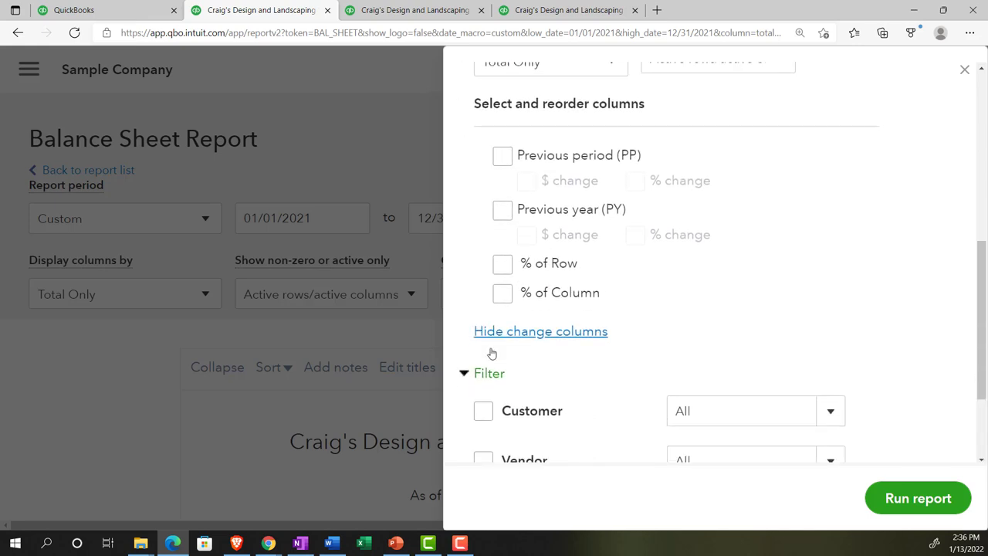
pyautogui.click(465, 428)
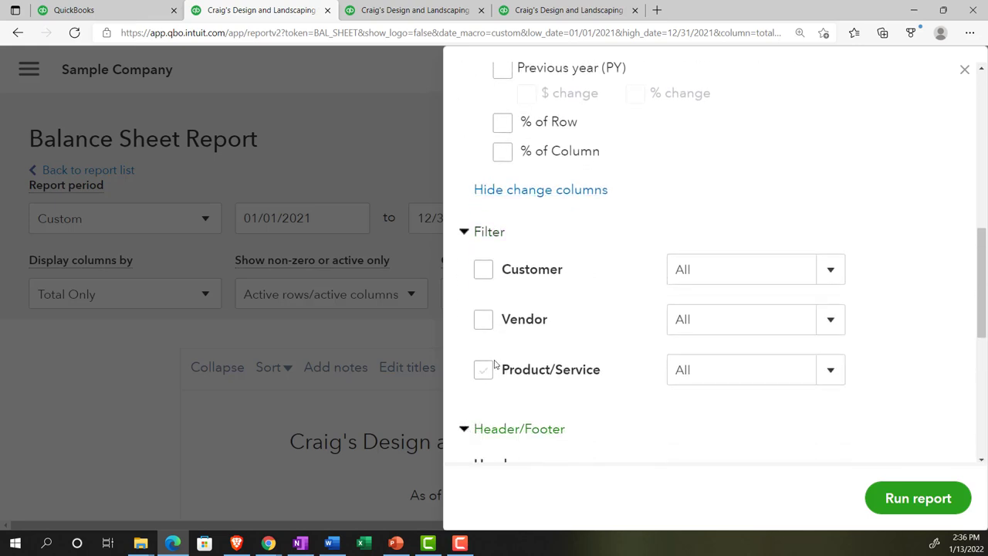
pyautogui.scroll(-3, 486, 364)
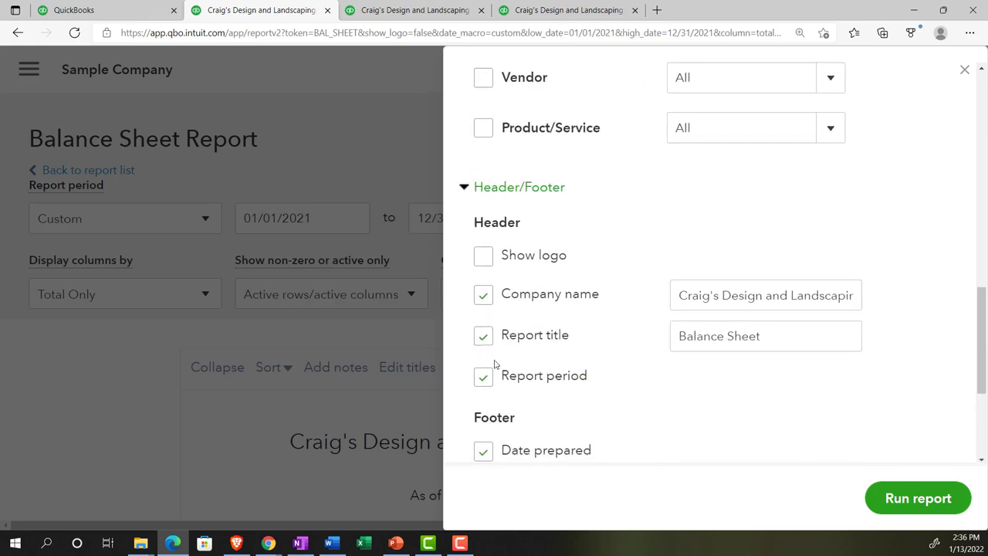